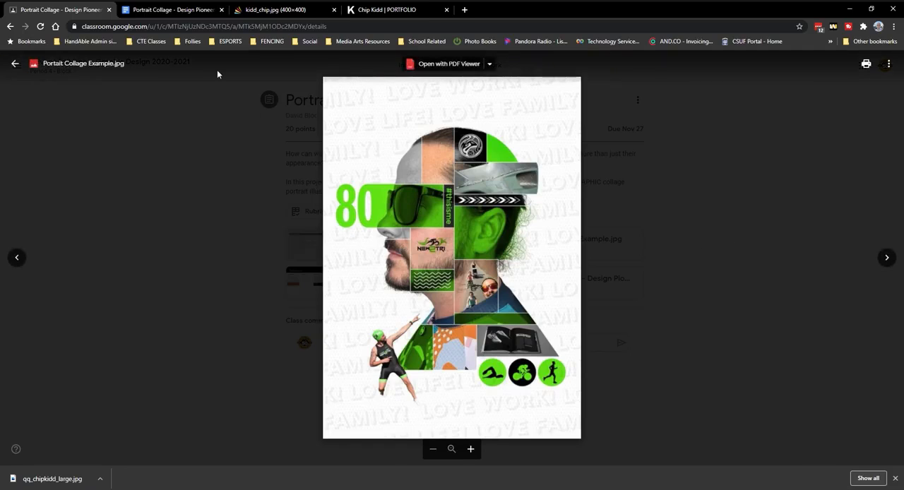
Review the sample collages in the Portrait Collage document, the kidd_chip.jpg portrait, and the Chip Kidd portfolio page.
{"action": "left_click", "coordinate": [151, 8]}
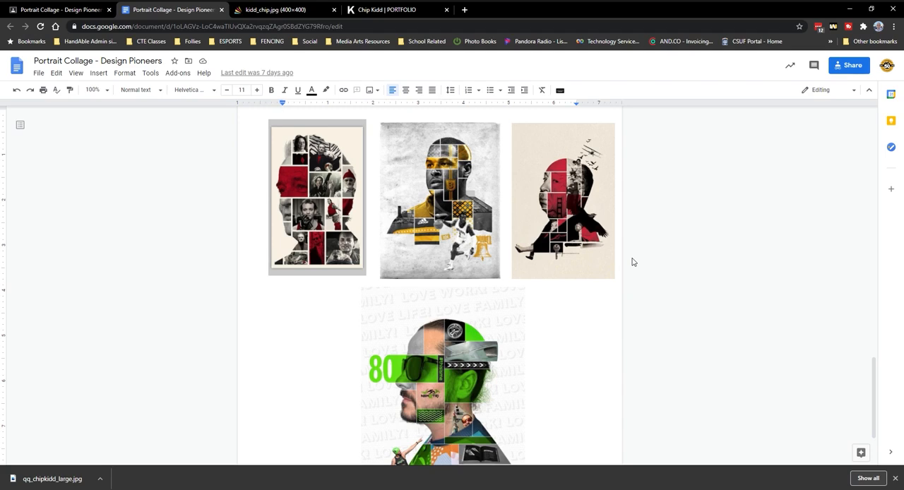
{"action": "left_click", "coordinate": [279, 10]}
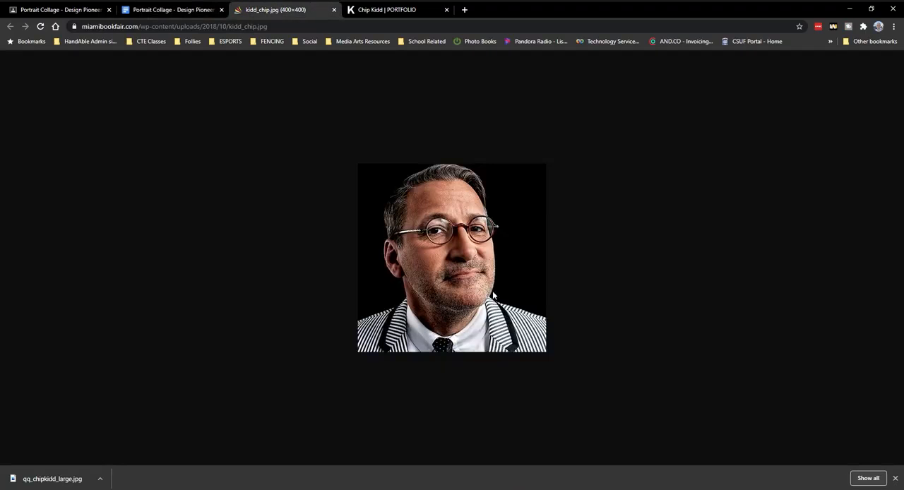
{"action": "key", "text": "ctrl+Tab"}
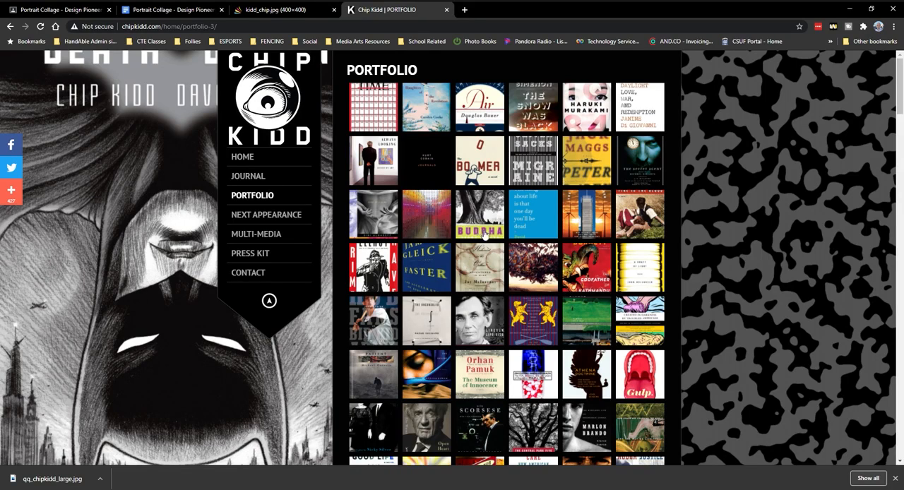
View the enlarged portfolio covers from The Boomer through The Secret Agent, and close the image viewer.
{"action": "left_click", "coordinate": [469, 164]}
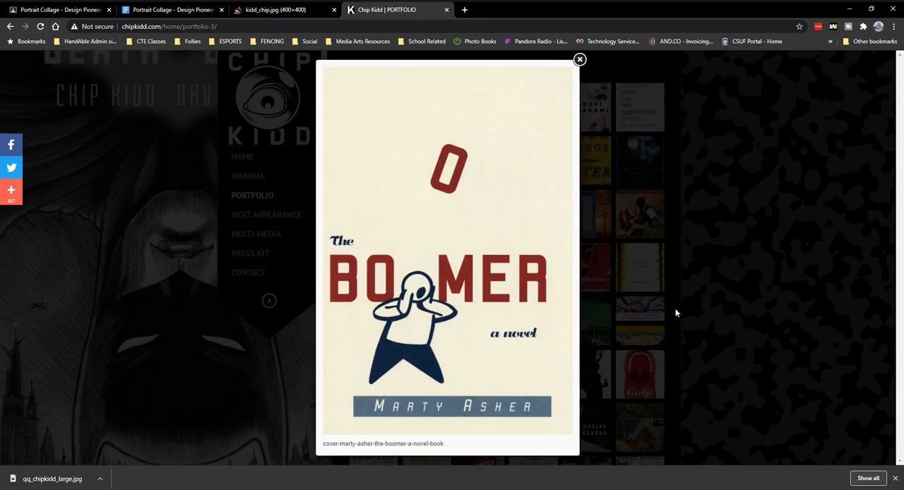
{"action": "mouse_move", "coordinate": [567, 259]}
{"action": "left_click", "coordinate": [559, 250]}
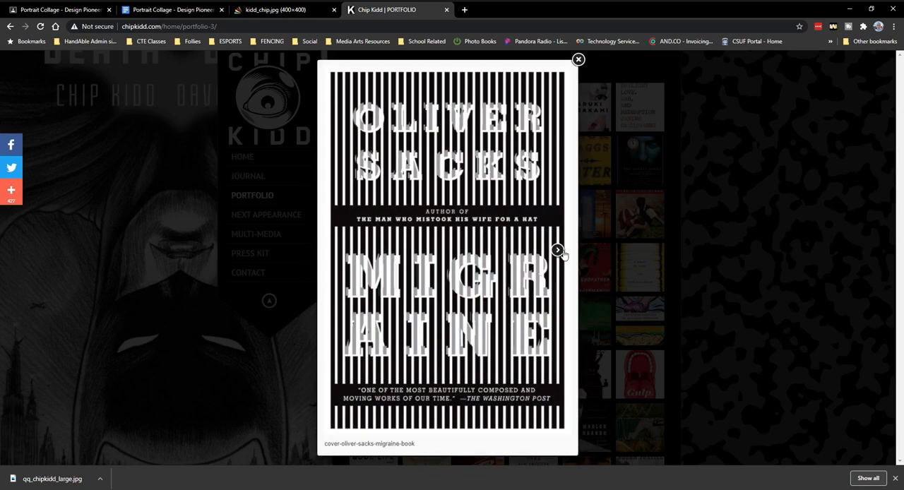
{"action": "left_click", "coordinate": [560, 252]}
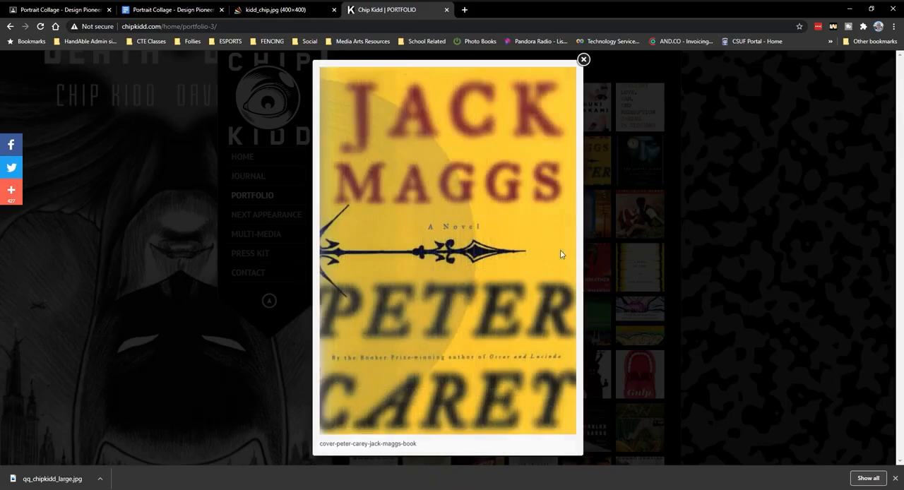
{"action": "left_click", "coordinate": [563, 252]}
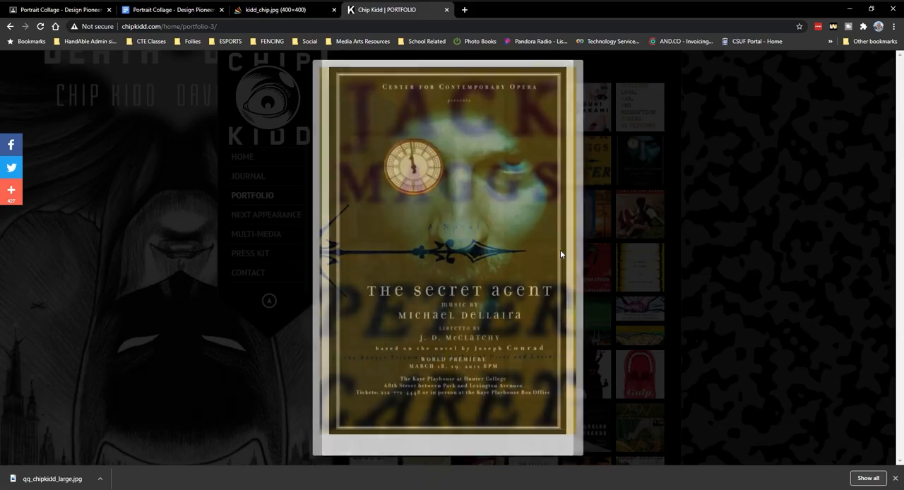
{"action": "left_click", "coordinate": [755, 329]}
View the enlarged covers further down the portfolio, from The Lost World through The End of Overeating, and close the viewer.
{"action": "scroll", "coordinate": [703, 349], "scroll_direction": "down", "scroll_amount": 5}
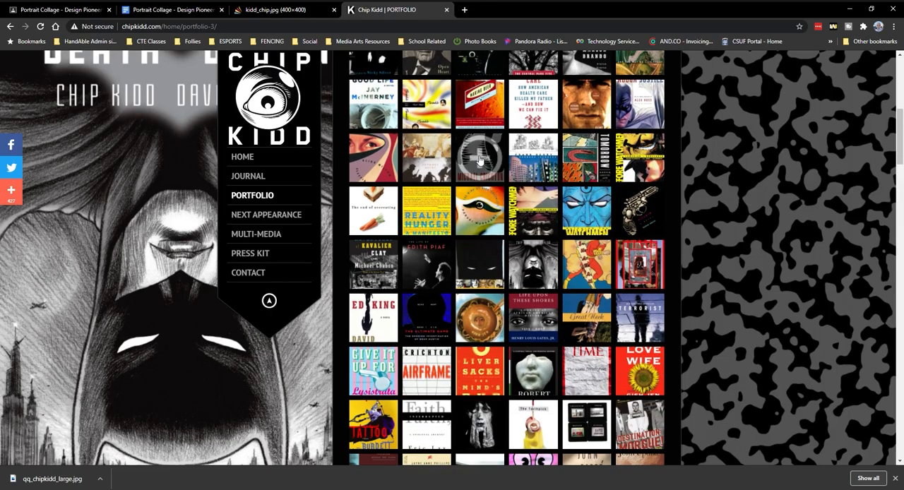
{"action": "left_click", "coordinate": [480, 153]}
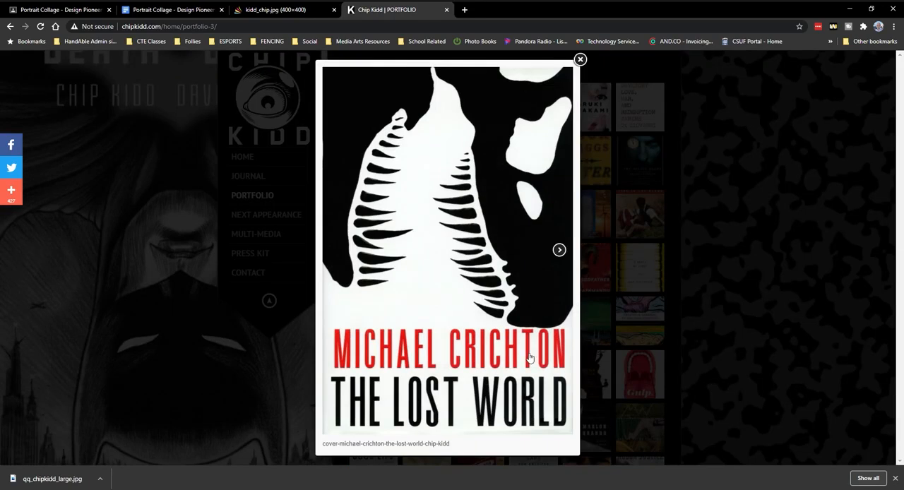
{"action": "left_click", "coordinate": [563, 253]}
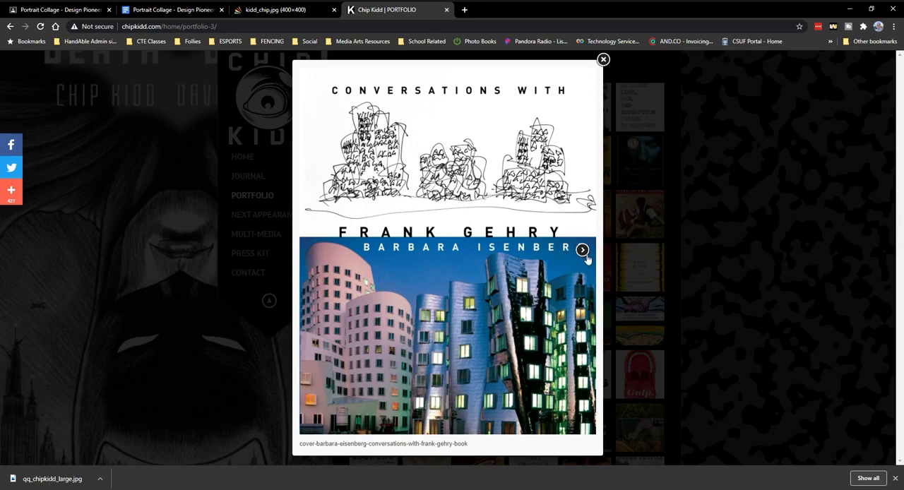
{"action": "left_click", "coordinate": [583, 252]}
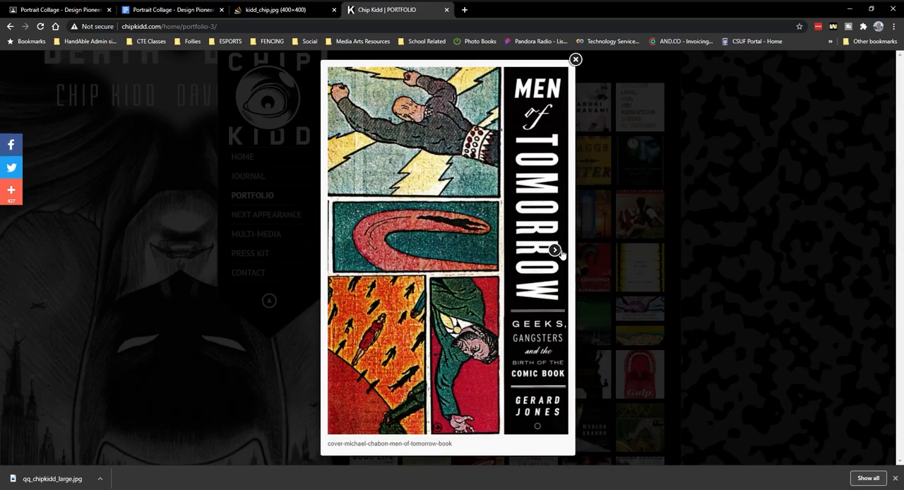
{"action": "left_click", "coordinate": [559, 251]}
{"action": "left_click", "coordinate": [560, 253]}
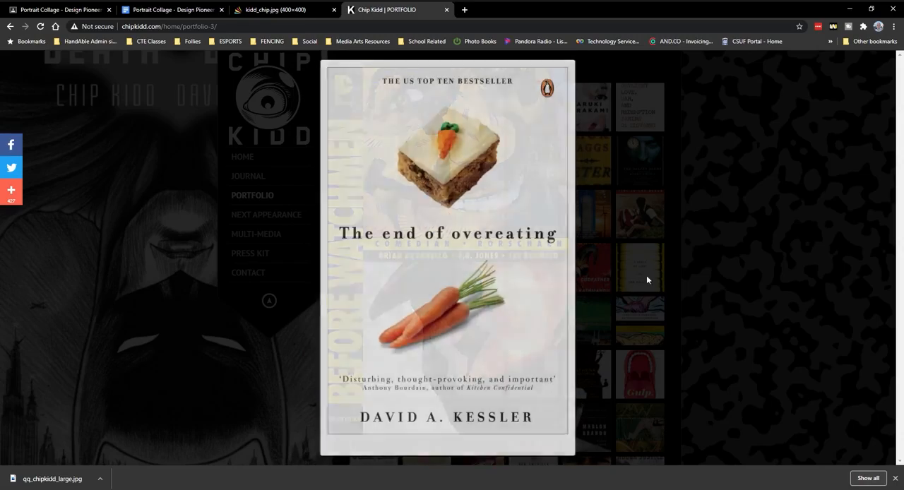
{"action": "left_click", "coordinate": [740, 325]}
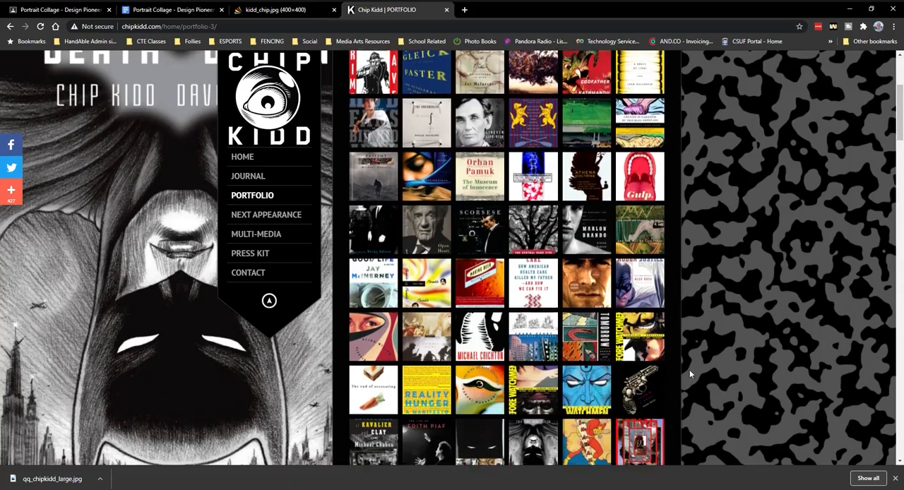
View the enlarged covers from Dead Line through The Great Inversion, and return to the portfolio grid.
{"action": "scroll", "coordinate": [597, 357], "scroll_direction": "down", "scroll_amount": 4}
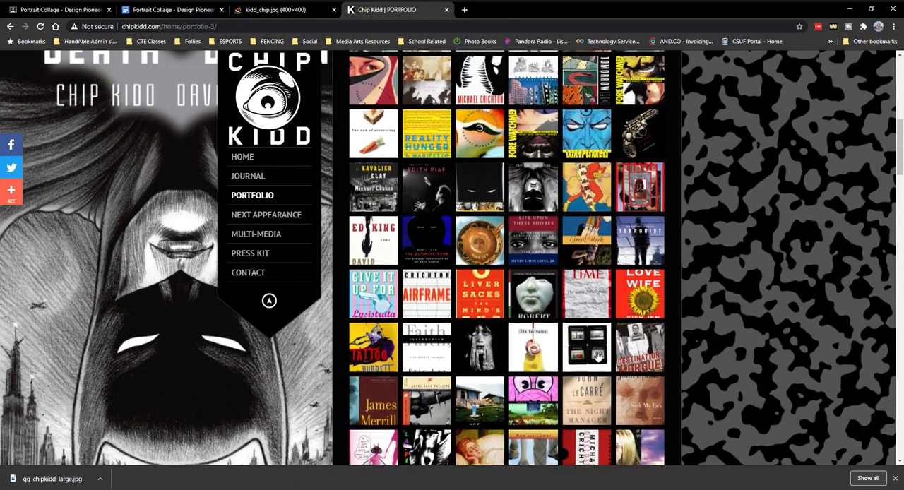
{"action": "scroll", "coordinate": [597, 357], "scroll_direction": "down", "scroll_amount": 4}
{"action": "scroll", "coordinate": [530, 354], "scroll_direction": "down", "scroll_amount": 3}
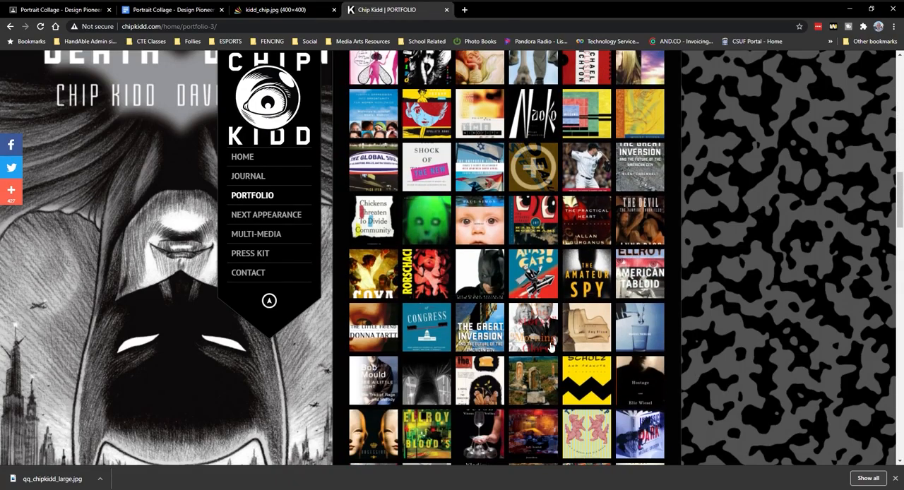
{"action": "left_click", "coordinate": [536, 177]}
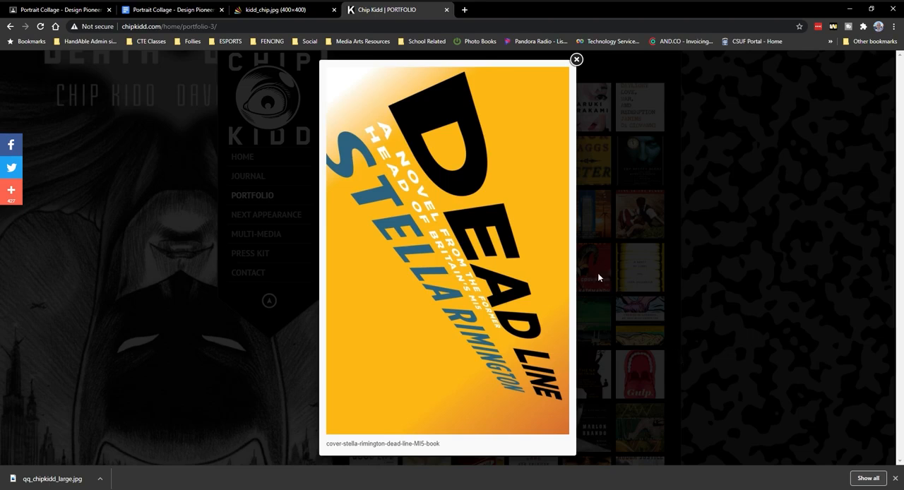
{"action": "left_click", "coordinate": [554, 251]}
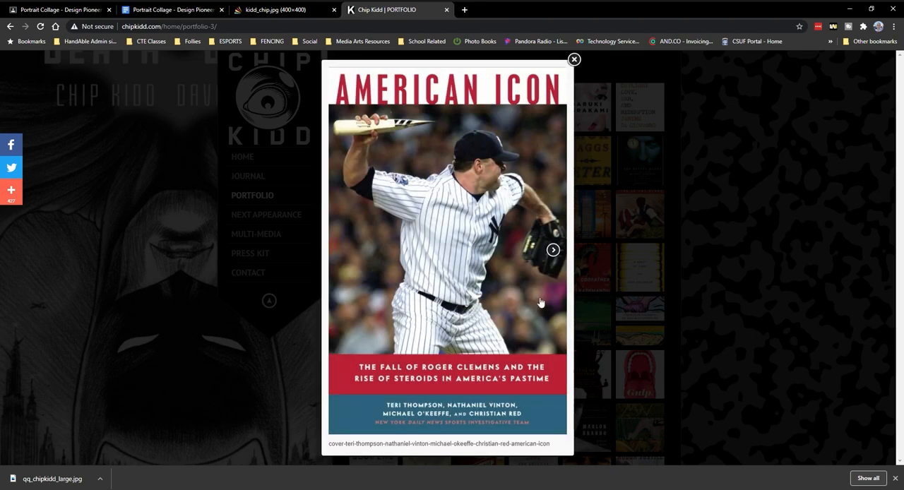
{"action": "left_click", "coordinate": [554, 251]}
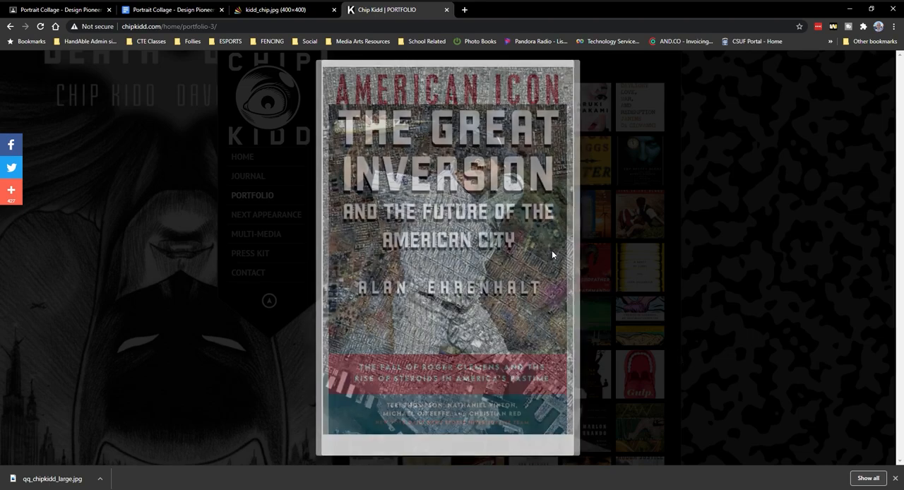
{"action": "left_click", "coordinate": [754, 286]}
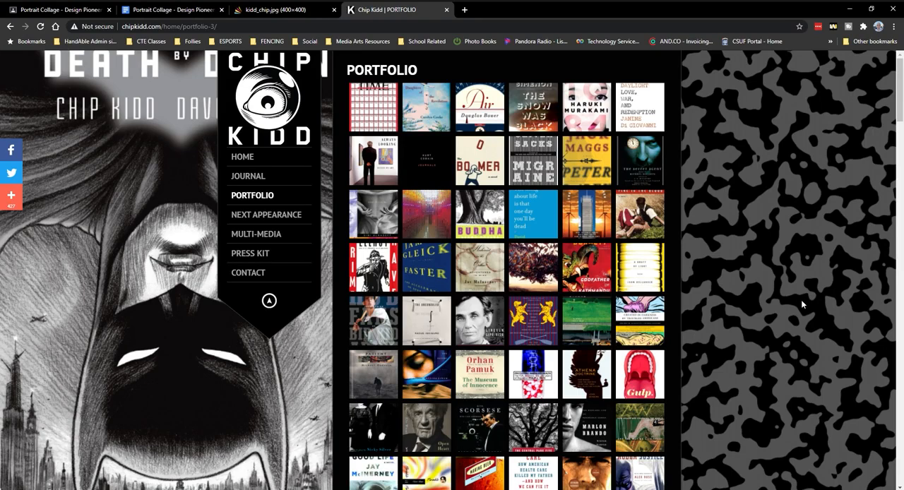
Open the site's Multi-Media page, play the TED talk on the art of first impressions, and pause it.
{"action": "left_click", "coordinate": [283, 236]}
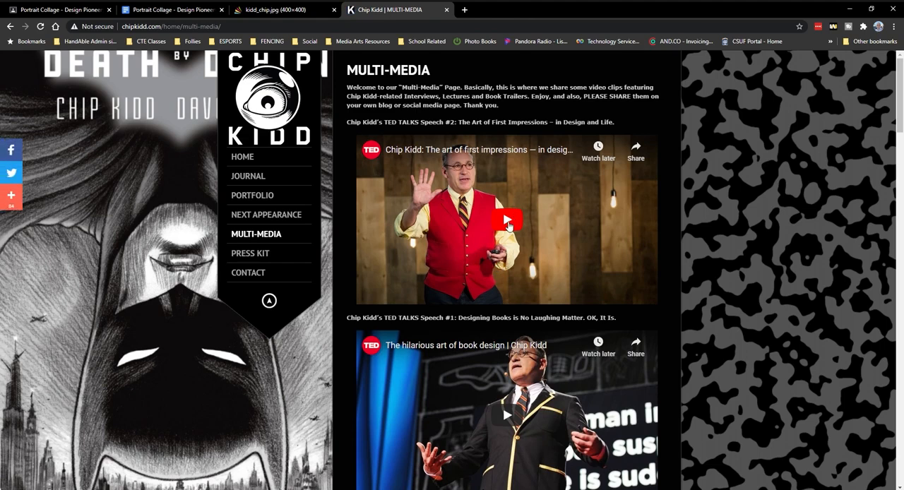
{"action": "left_click", "coordinate": [509, 224]}
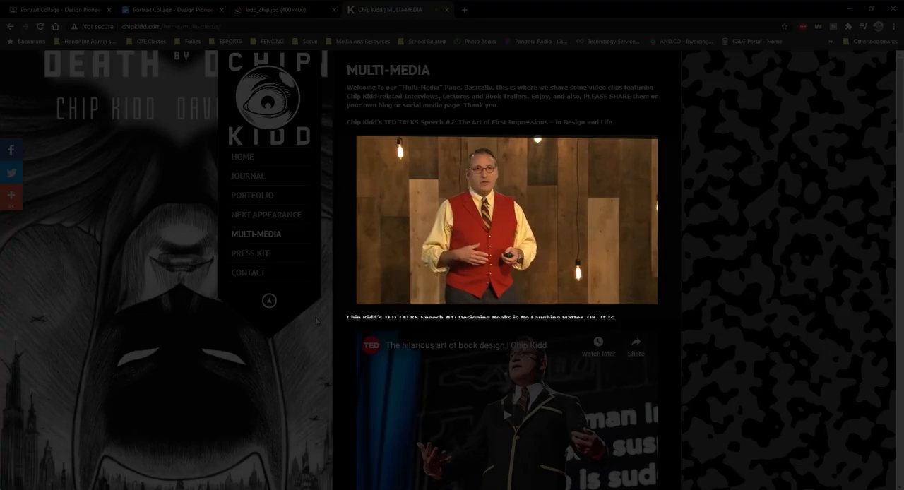
{"action": "mouse_move", "coordinate": [360, 300]}
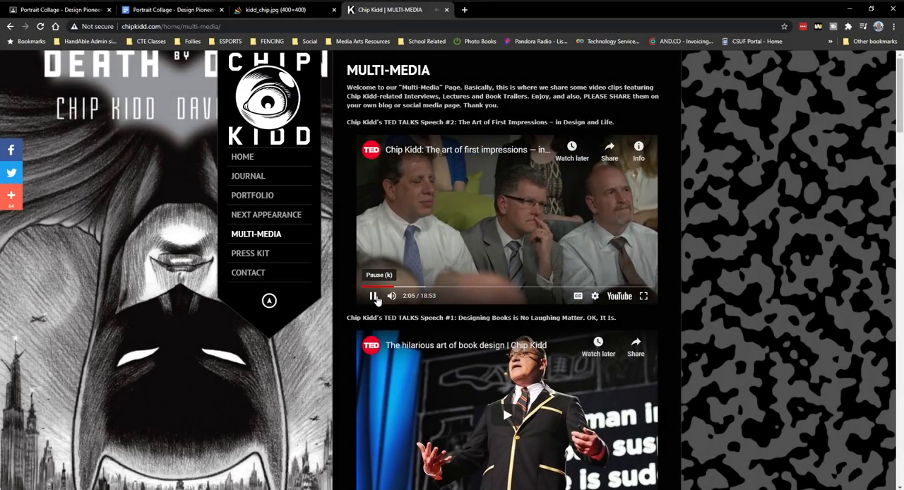
{"action": "left_click", "coordinate": [375, 299]}
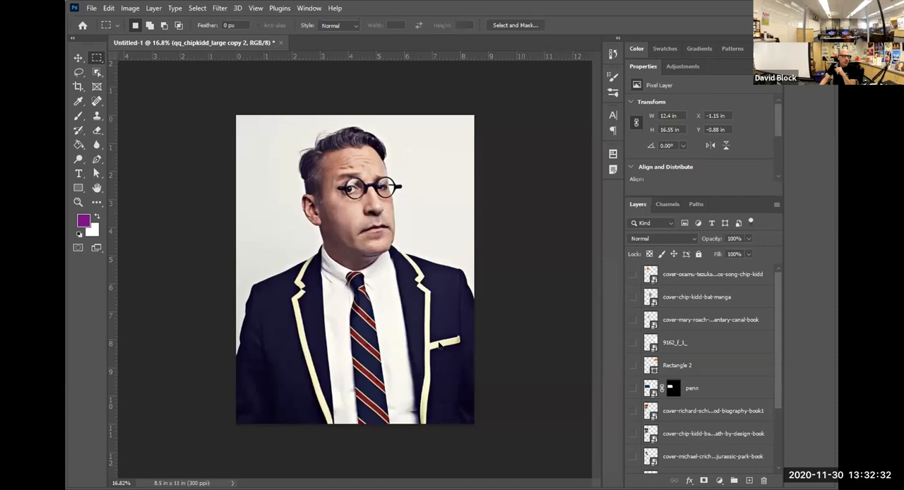
Switch to Photoshop and open the Select and Mask workspace for the "qq_chipkidd_large copy 2" layer.
{"action": "scroll", "coordinate": [750, 389], "scroll_direction": "down", "scroll_amount": 4}
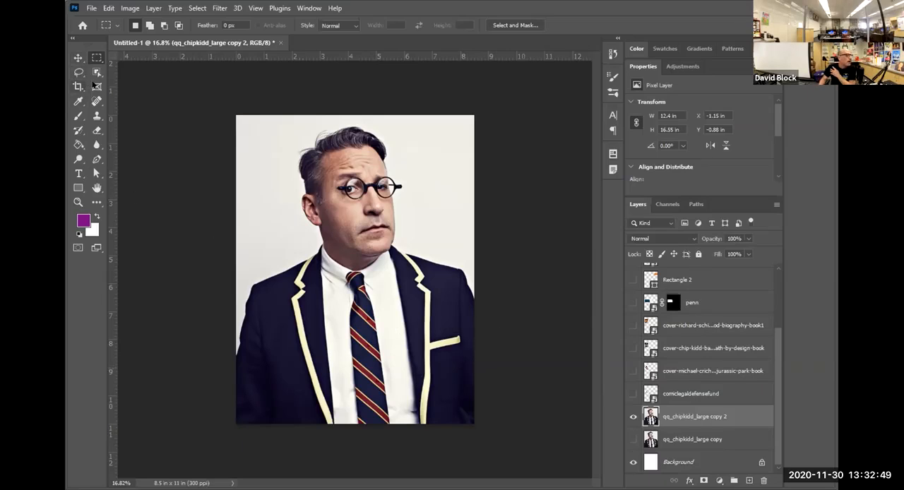
{"action": "left_click", "coordinate": [96, 73]}
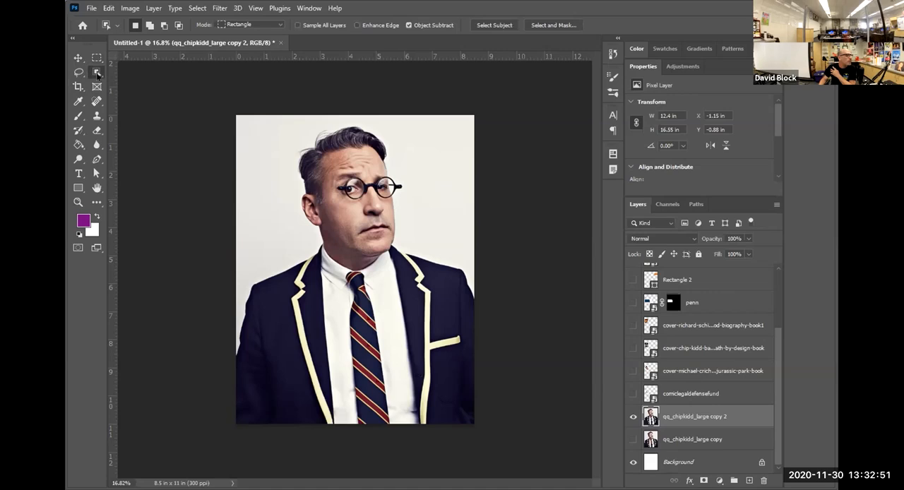
{"action": "left_click", "coordinate": [543, 26]}
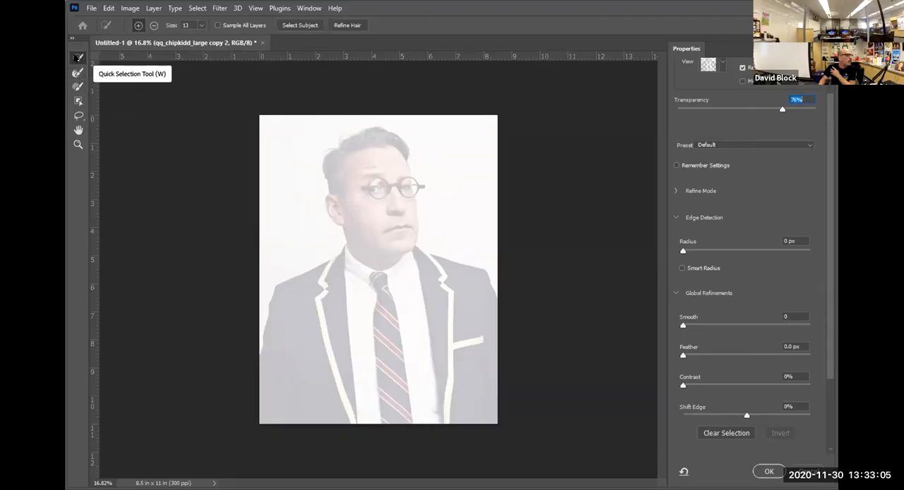
Select the man's head, jacket, shirt and tie using the Quick Selection tool with its brush enlarged to 90.
{"action": "left_click", "coordinate": [78, 57]}
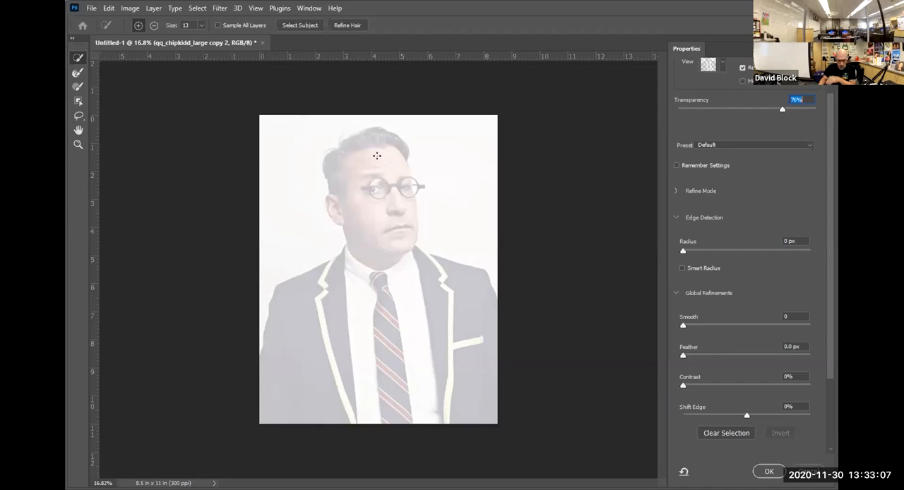
{"action": "key", "text": "bracketright"}
{"action": "key", "text": "bracketright"}
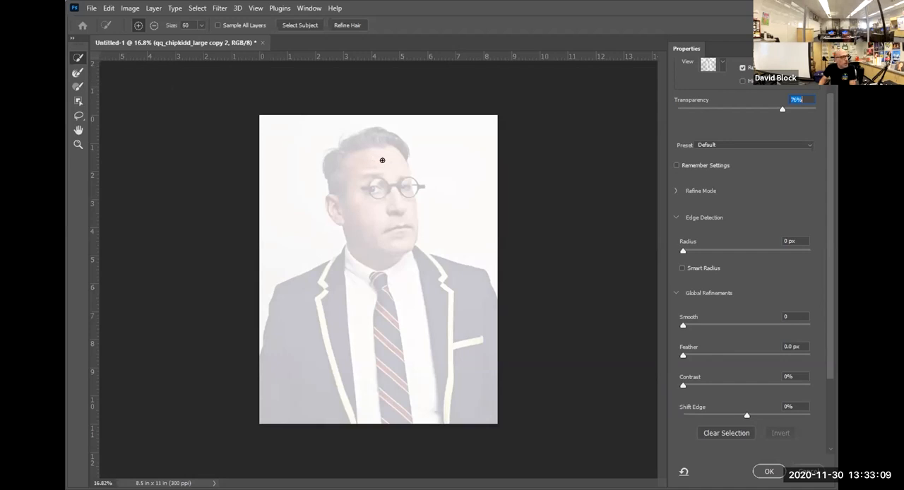
{"action": "mouse_move", "coordinate": [396, 150]}
{"action": "left_mouse_down"}
{"action": "mouse_move", "coordinate": [387, 136]}
{"action": "mouse_move", "coordinate": [364, 138]}
{"action": "mouse_move", "coordinate": [340, 150]}
{"action": "mouse_move", "coordinate": [331, 172]}
{"action": "mouse_move", "coordinate": [373, 195]}
{"action": "mouse_move", "coordinate": [402, 185]}
{"action": "left_mouse_up"}
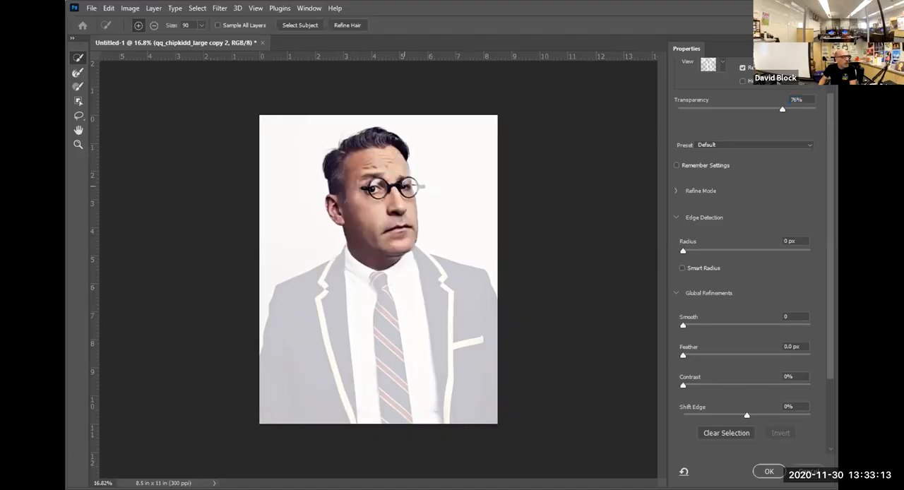
{"action": "mouse_move", "coordinate": [400, 245]}
{"action": "left_mouse_down"}
{"action": "mouse_move", "coordinate": [452, 288]}
{"action": "mouse_move", "coordinate": [468, 323]}
{"action": "mouse_move", "coordinate": [474, 355]}
{"action": "mouse_move", "coordinate": [453, 371]}
{"action": "mouse_move", "coordinate": [446, 395]}
{"action": "mouse_move", "coordinate": [382, 381]}
{"action": "mouse_move", "coordinate": [299, 389]}
{"action": "left_mouse_up"}
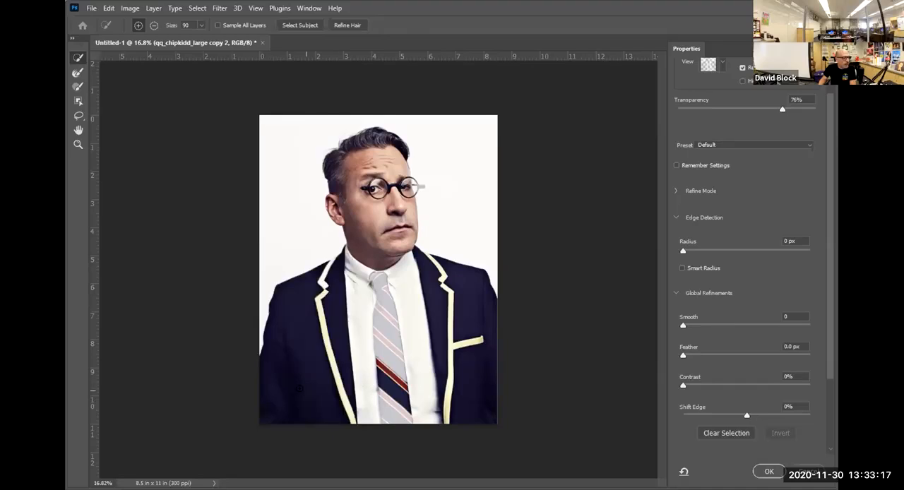
{"action": "mouse_move", "coordinate": [379, 277]}
{"action": "left_mouse_down"}
{"action": "mouse_move", "coordinate": [385, 422]}
{"action": "mouse_move", "coordinate": [386, 330]}
{"action": "left_mouse_up"}
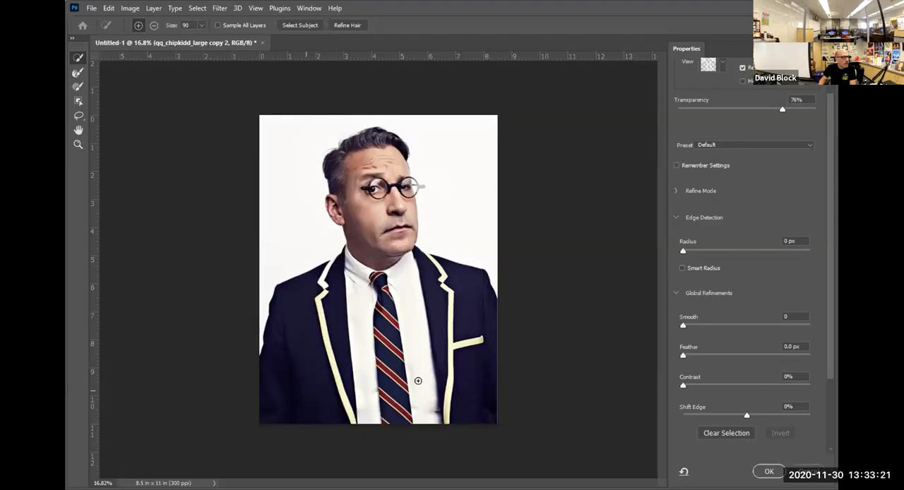
Add the protruding end of the glasses to the selection with the brush reduced to size 40.
{"action": "left_click_drag", "start_coordinate": [404, 181], "coordinate": [409, 183]}
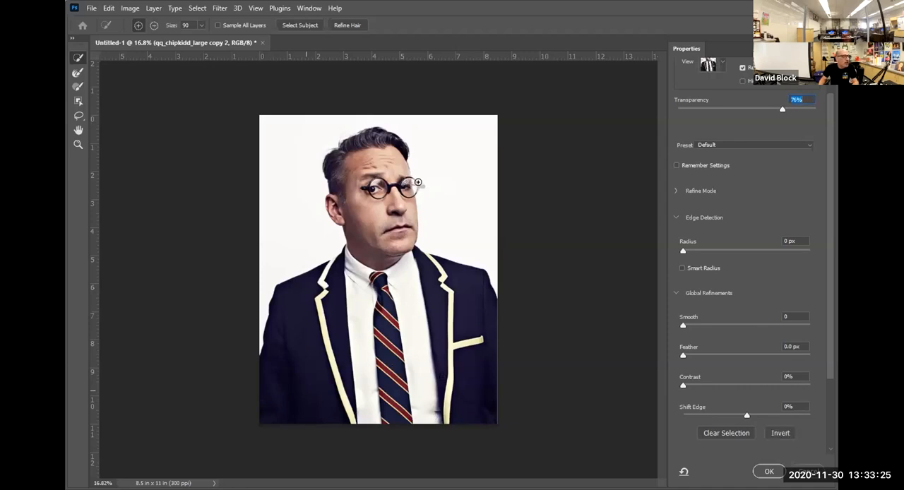
{"action": "key", "text": "["}
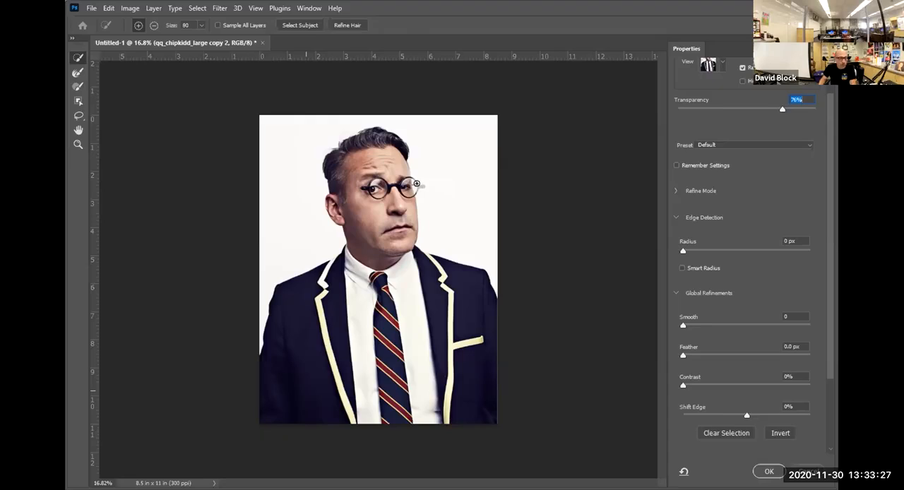
{"action": "left_click_drag", "start_coordinate": [416, 186], "coordinate": [422, 188]}
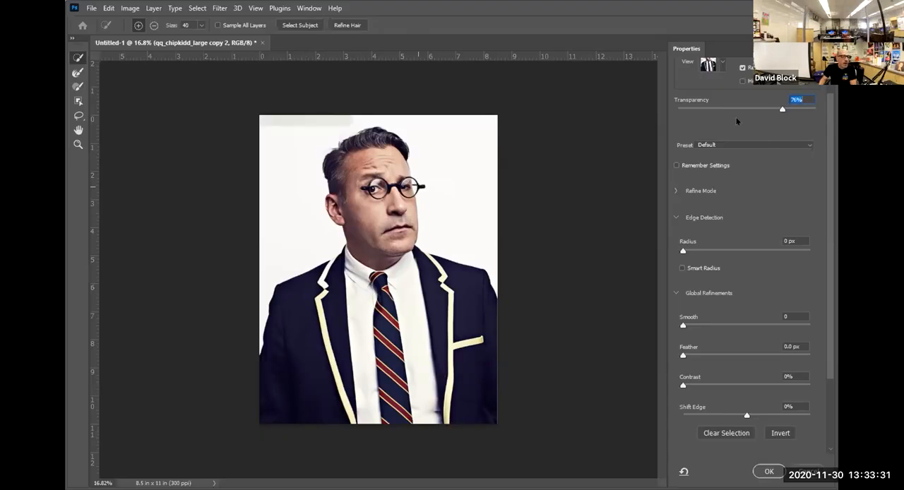
Set the preview transparency to 88% and output the portrait selection as a new layer with layer mask.
{"action": "mouse_move", "coordinate": [783, 110]}
{"action": "left_mouse_down"}
{"action": "mouse_move", "coordinate": [659, 115]}
{"action": "mouse_move", "coordinate": [820, 109]}
{"action": "mouse_move", "coordinate": [662, 107]}
{"action": "mouse_move", "coordinate": [812, 111]}
{"action": "mouse_move", "coordinate": [735, 110]}
{"action": "mouse_move", "coordinate": [791, 118]}
{"action": "left_mouse_up"}
{"action": "left_click", "coordinate": [78, 73]}
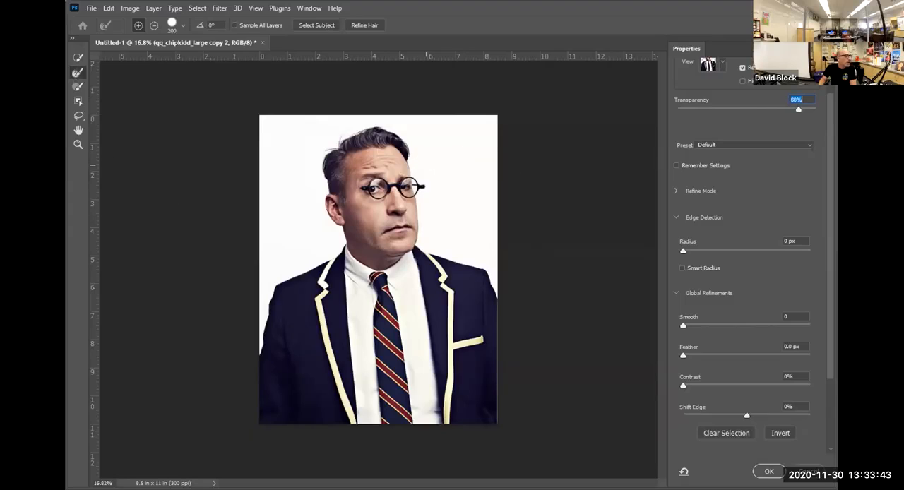
{"action": "left_click", "coordinate": [78, 58]}
{"action": "scroll", "coordinate": [724, 438], "scroll_direction": "down", "scroll_amount": 3}
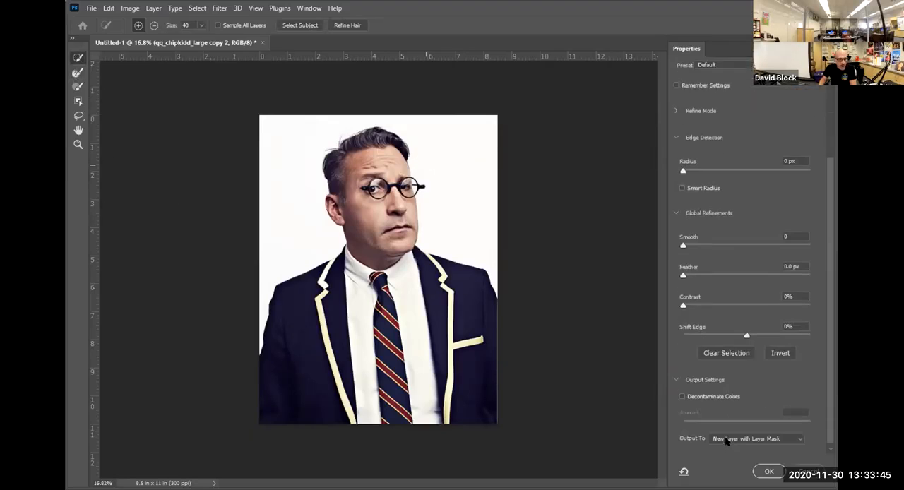
{"action": "left_click", "coordinate": [731, 428]}
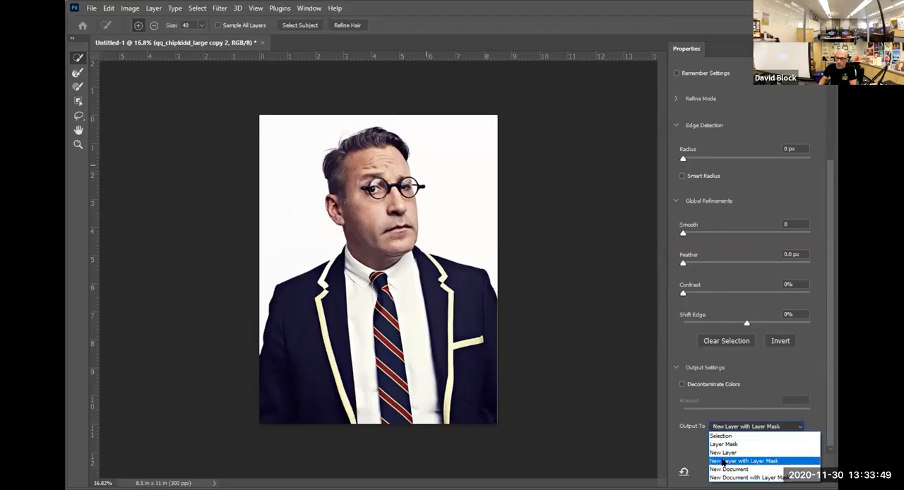
{"action": "left_click", "coordinate": [780, 463]}
{"action": "left_click", "coordinate": [770, 471]}
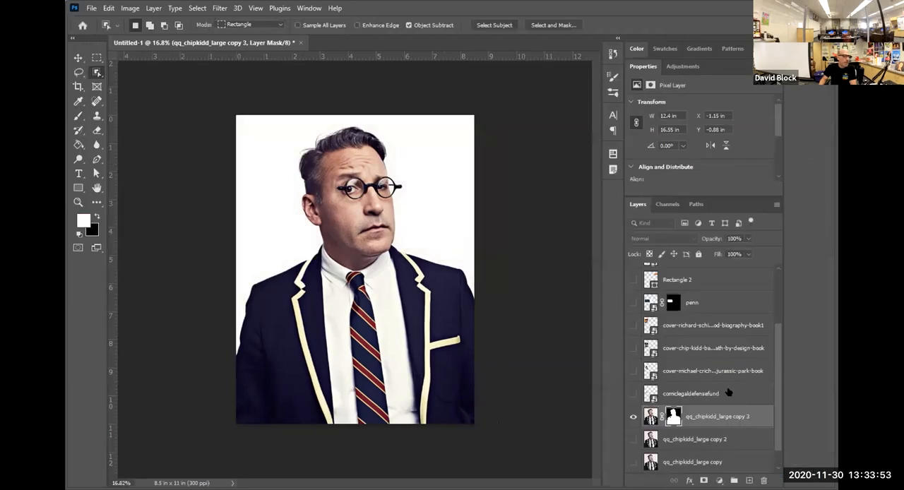
Delete the hidden layers "qq_chipkidd_large copy 2" and "qq_chipkidd_large copy".
{"action": "left_click", "coordinate": [696, 442]}
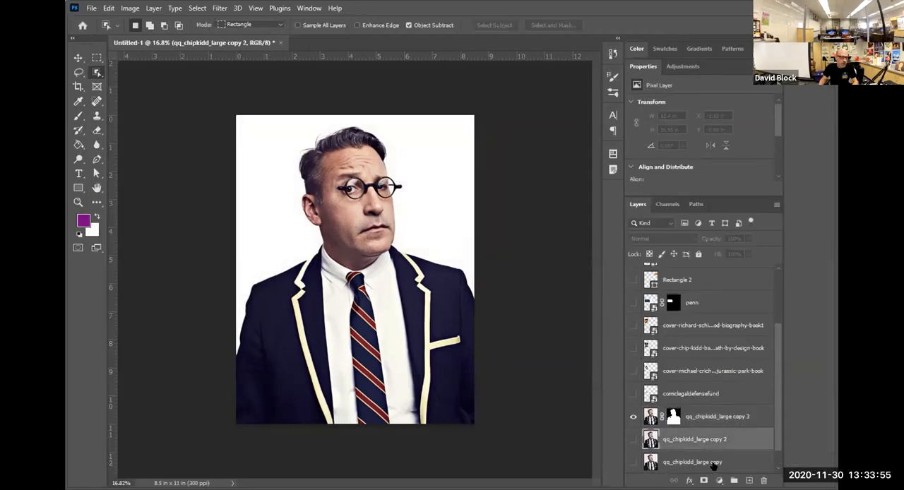
{"action": "left_click", "coordinate": [712, 463], "text": "shift"}
{"action": "left_click", "coordinate": [763, 480]}
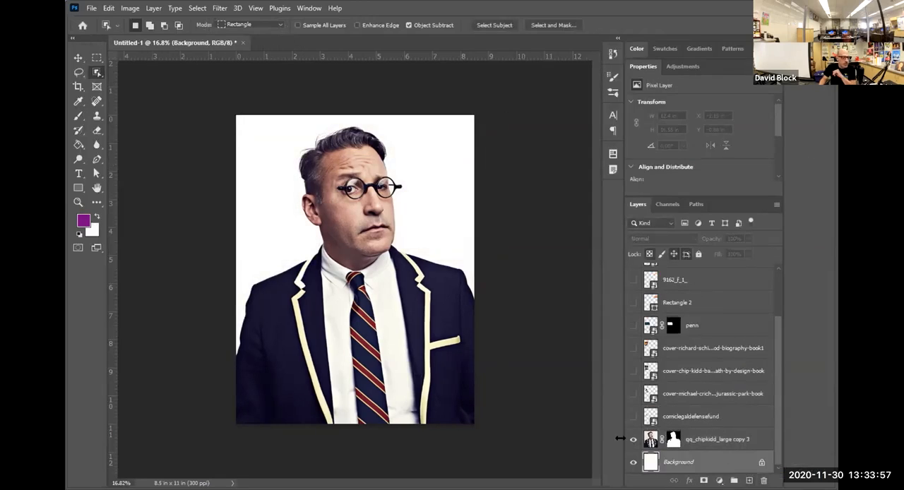
Display the layer mask of "qq_chipkidd_large copy 3" and paint the black gap at the jacket lapel white with a 150 px brush.
{"action": "left_click", "coordinate": [701, 443]}
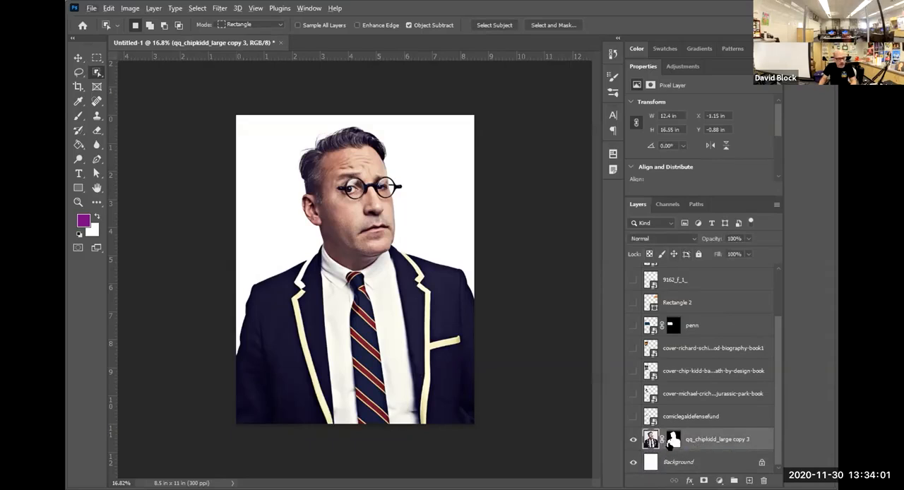
{"action": "left_click", "coordinate": [673, 439], "text": "alt"}
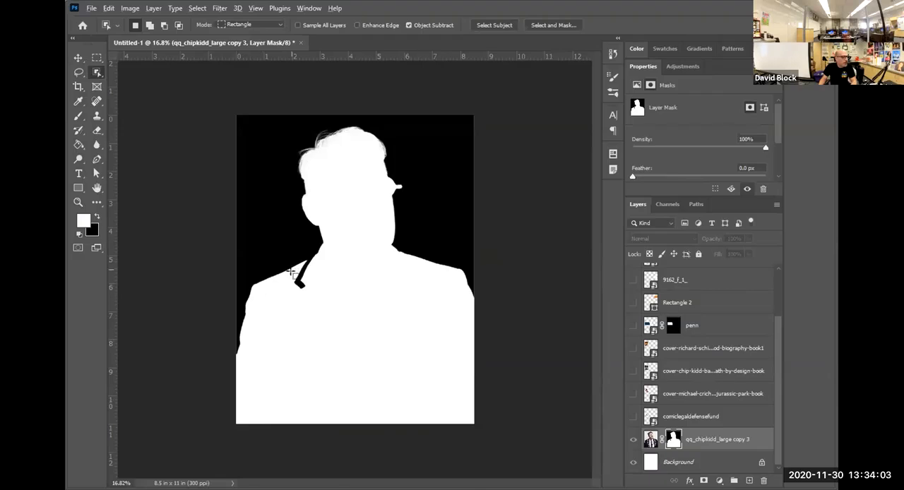
{"action": "scroll", "coordinate": [286, 295], "scroll_direction": "up", "scroll_amount": 2}
{"action": "scroll", "coordinate": [286, 295], "scroll_direction": "up", "scroll_amount": 3}
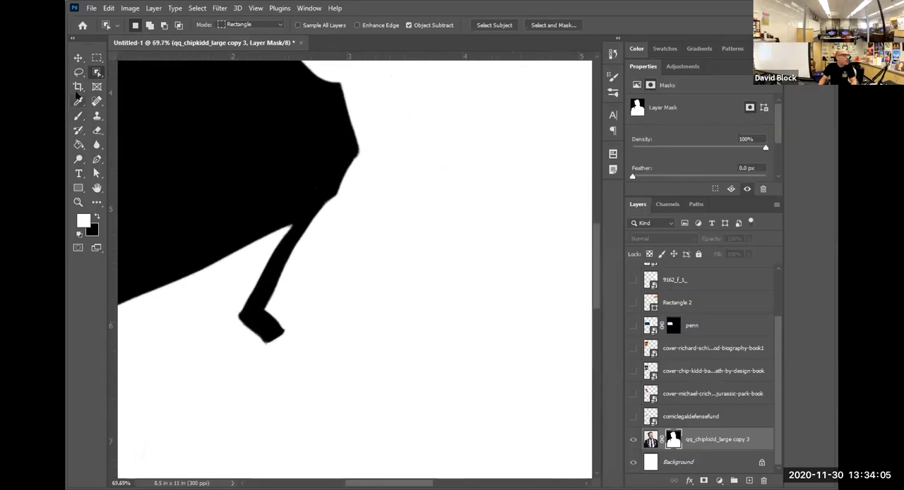
{"action": "left_click", "coordinate": [78, 115]}
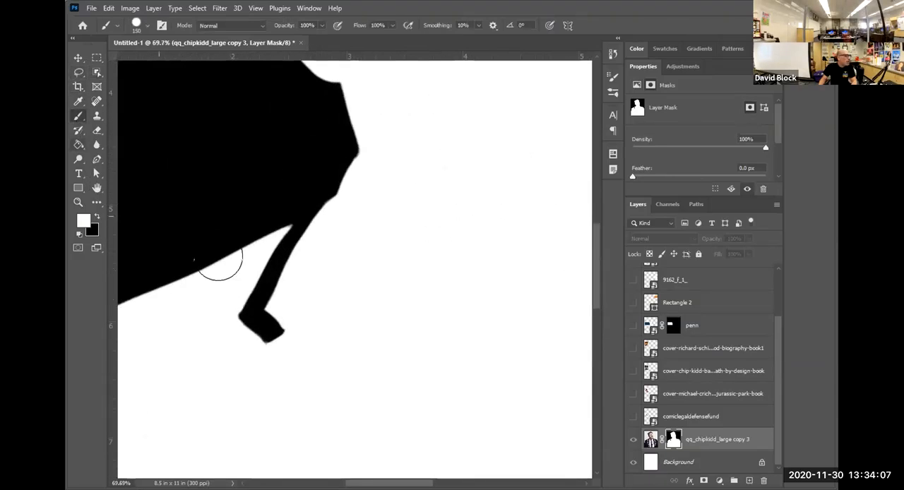
{"action": "mouse_move", "coordinate": [251, 299]}
{"action": "left_mouse_down"}
{"action": "mouse_move", "coordinate": [261, 350]}
{"action": "mouse_move", "coordinate": [286, 298]}
{"action": "mouse_move", "coordinate": [279, 278]}
{"action": "mouse_move", "coordinate": [327, 246]}
{"action": "mouse_move", "coordinate": [281, 265]}
{"action": "mouse_move", "coordinate": [323, 222]}
{"action": "left_mouse_up"}
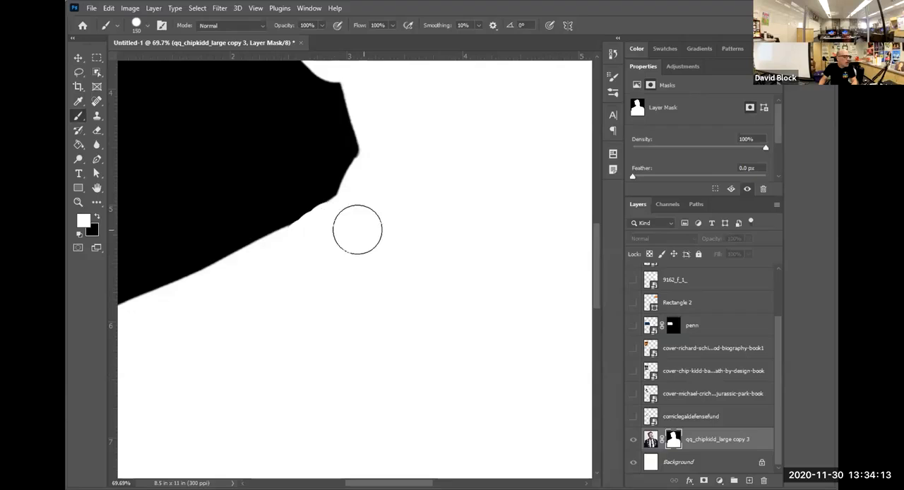
{"action": "left_click", "coordinate": [671, 440], "text": "alt"}
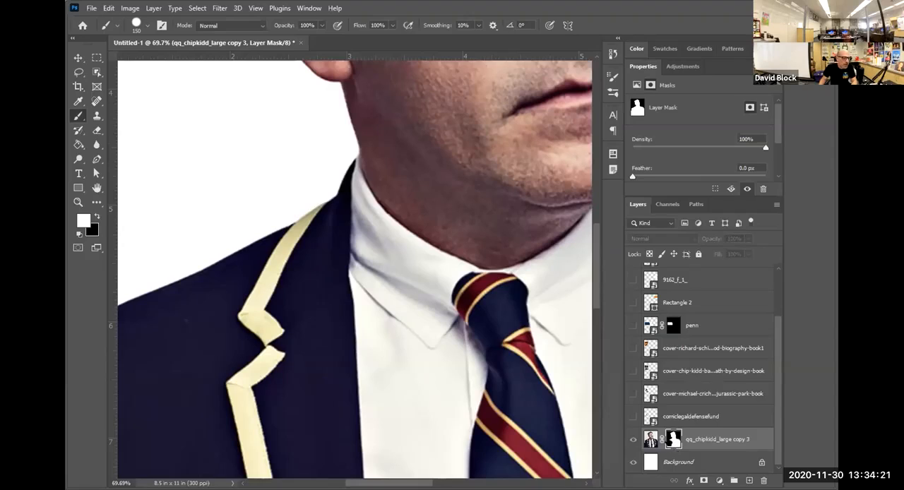
Compare the layer mask with the portrait image around the repaired lapel.
{"action": "left_click", "coordinate": [672, 441], "text": "alt"}
{"action": "left_click", "coordinate": [672, 440], "text": "alt"}
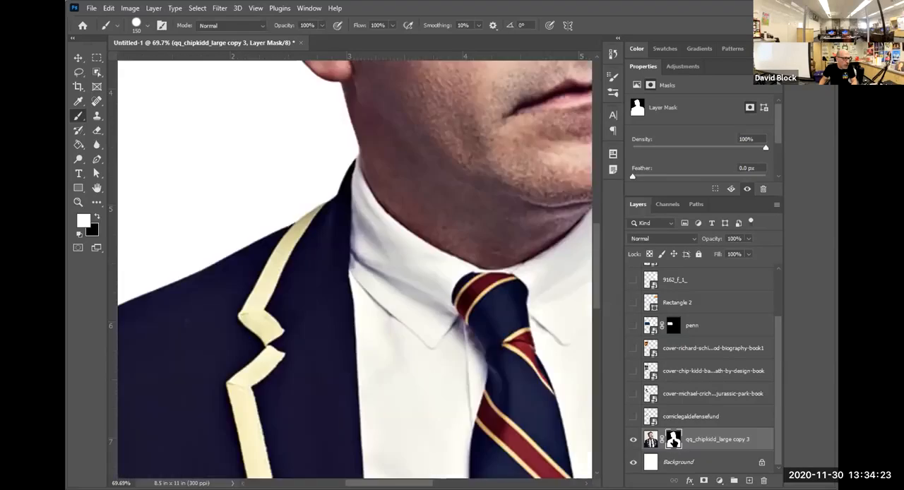
{"action": "left_click", "coordinate": [672, 440], "text": "alt"}
{"action": "left_click", "coordinate": [672, 440], "text": "alt"}
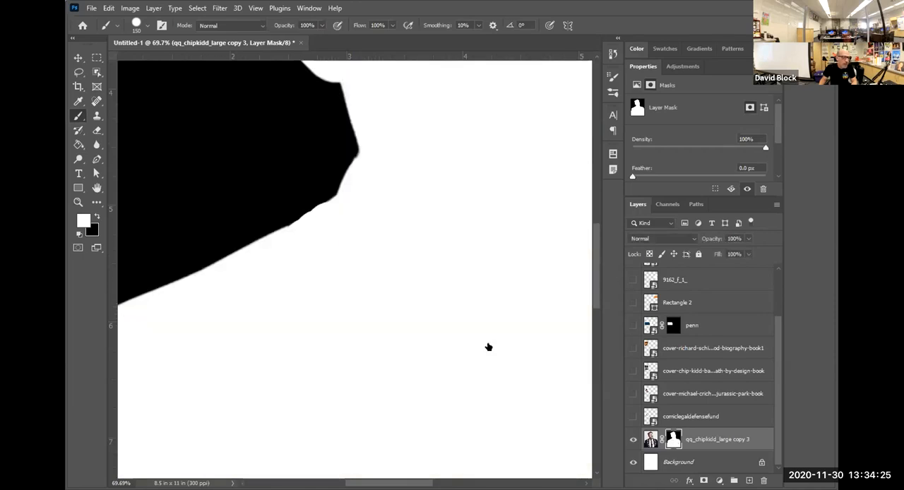
{"action": "scroll", "coordinate": [434, 282], "scroll_direction": "down", "scroll_amount": 7}
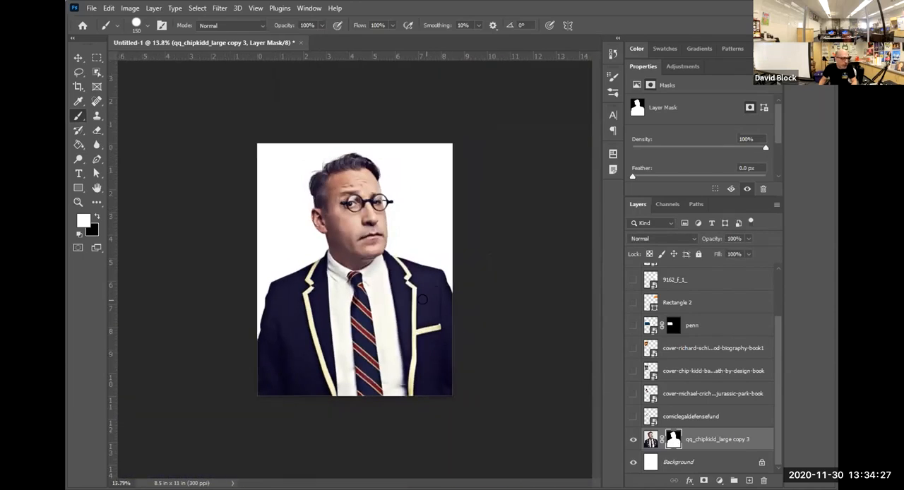
Deselect the portrait layer and make all the hidden book cover, shape and logo layers visible.
{"action": "left_click", "coordinate": [78, 57]}
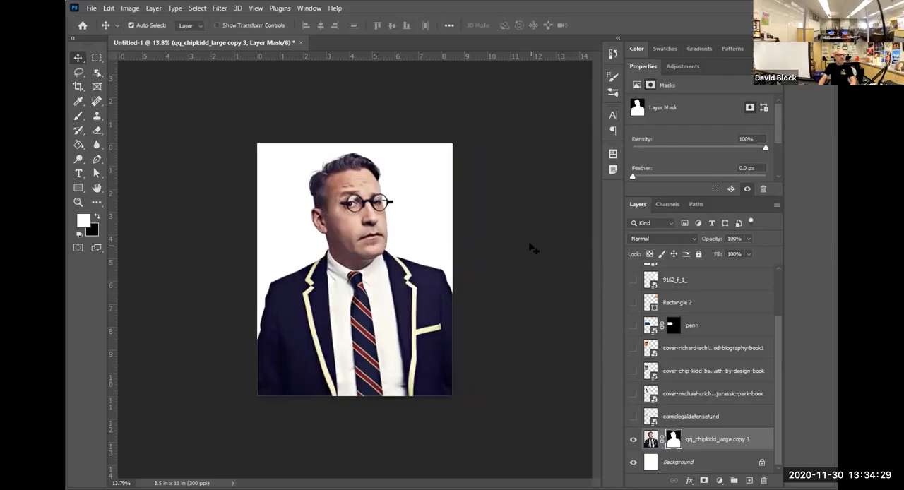
{"action": "left_click", "coordinate": [544, 241]}
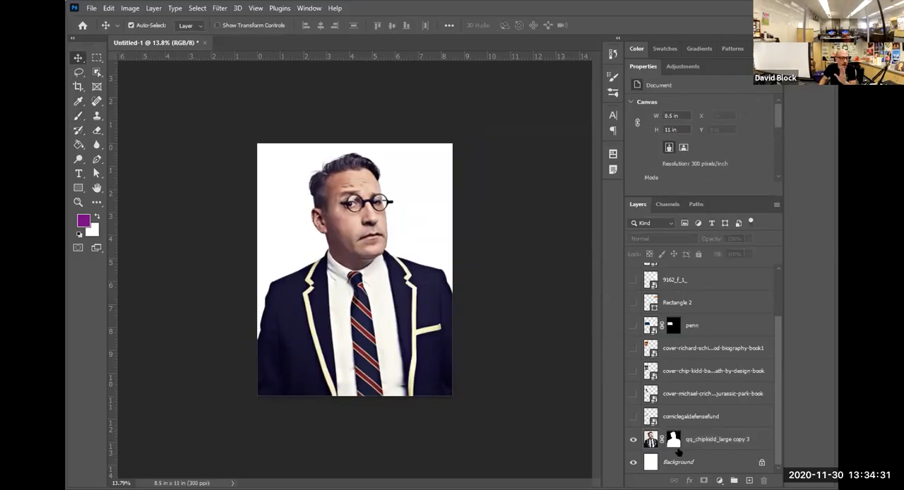
{"action": "left_click_drag", "start_coordinate": [632, 416], "coordinate": [634, 303]}
{"action": "left_click", "coordinate": [634, 274]}
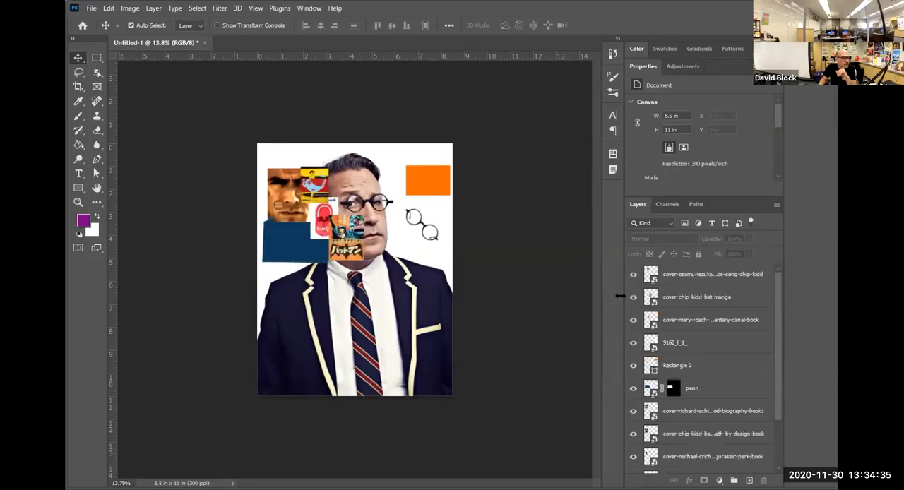
Spread the overlapping book covers and the blue penn shape apart, over the jacket and down the page's left edge.
{"action": "left_click_drag", "start_coordinate": [344, 255], "coordinate": [394, 326]}
{"action": "left_click_drag", "start_coordinate": [320, 206], "coordinate": [344, 268]}
{"action": "left_click_drag", "start_coordinate": [309, 193], "coordinate": [339, 323]}
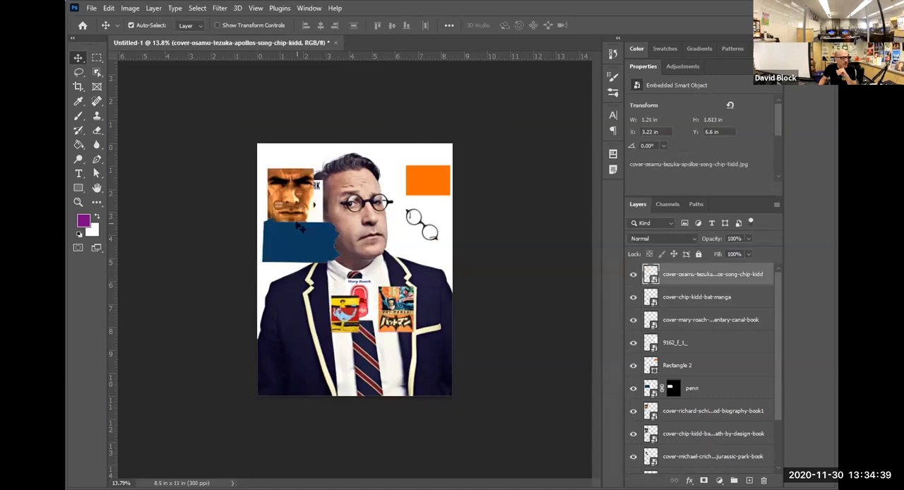
{"action": "left_click_drag", "start_coordinate": [299, 239], "coordinate": [402, 364]}
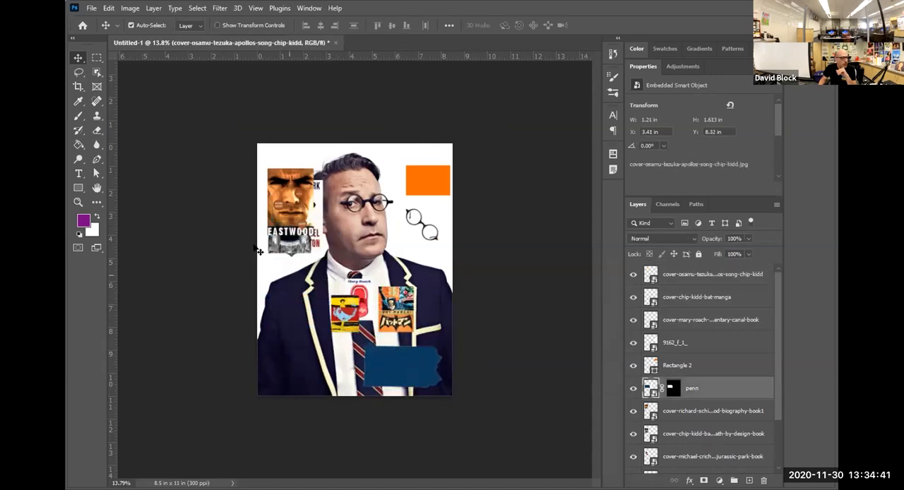
{"action": "left_click_drag", "start_coordinate": [290, 200], "coordinate": [301, 347]}
{"action": "left_click_drag", "start_coordinate": [290, 224], "coordinate": [282, 272]}
{"action": "left_click_drag", "start_coordinate": [287, 191], "coordinate": [279, 168]}
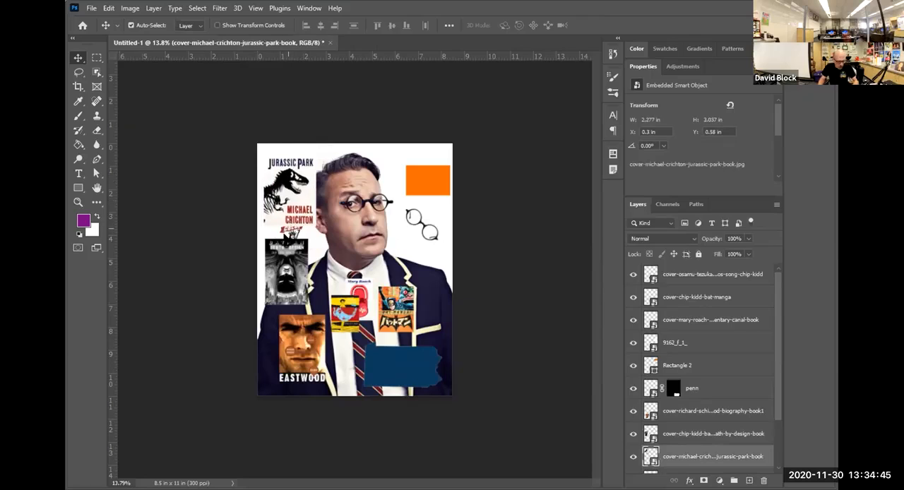
Reposition the CBLDF logo, round glasses and orange rectangle to the right of the head, and hide the penn layer.
{"action": "left_click_drag", "start_coordinate": [450, 164], "coordinate": [415, 168]}
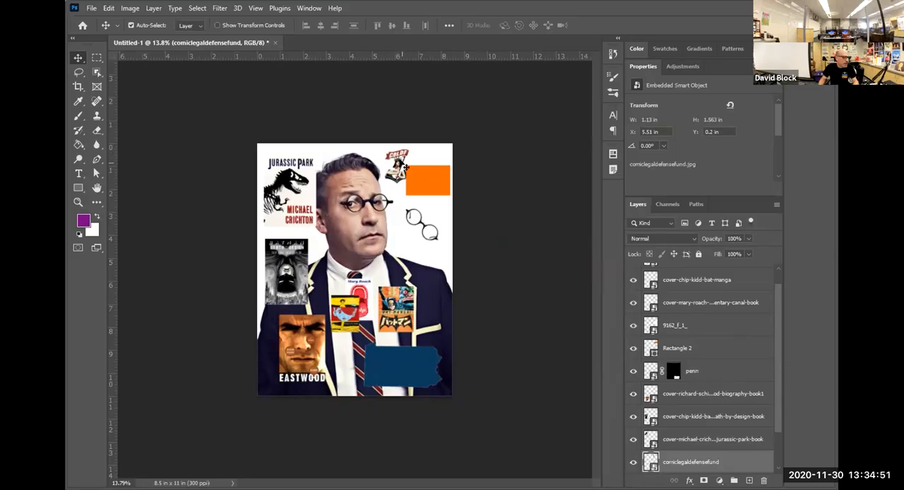
{"action": "left_click_drag", "start_coordinate": [402, 163], "coordinate": [404, 162]}
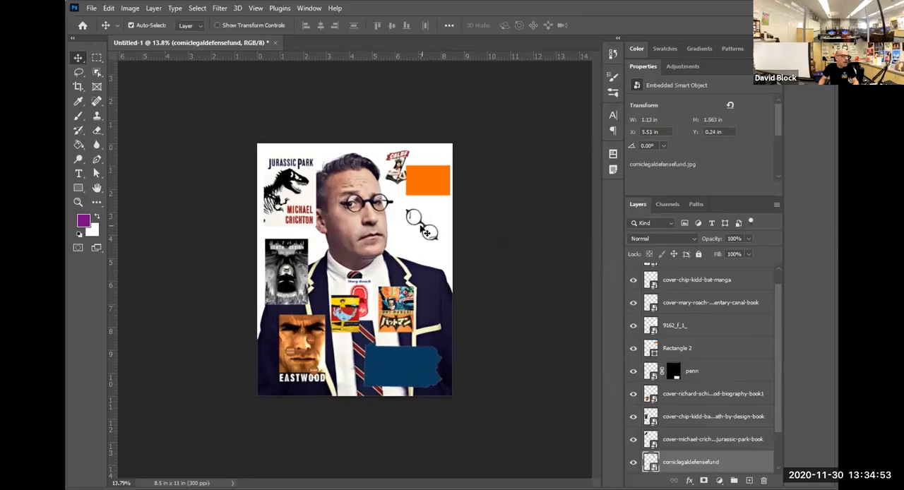
{"action": "left_click_drag", "start_coordinate": [417, 217], "coordinate": [421, 224]}
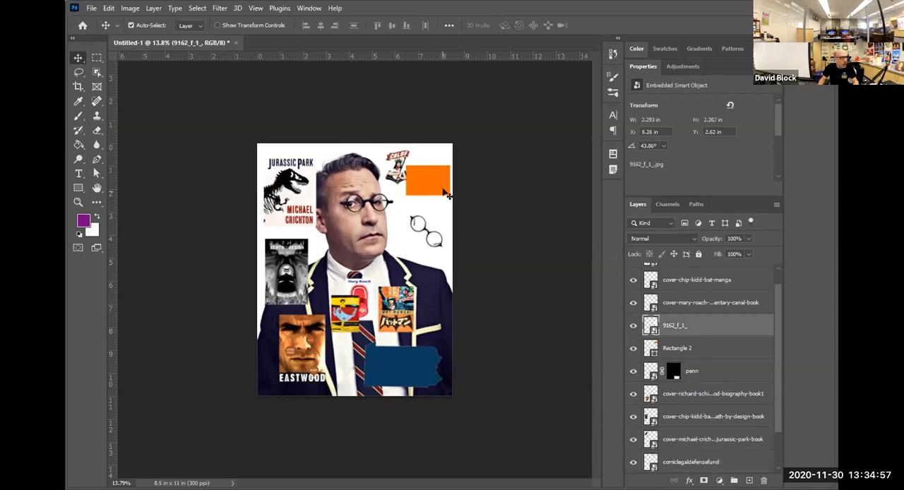
{"action": "left_click_drag", "start_coordinate": [432, 182], "coordinate": [424, 163]}
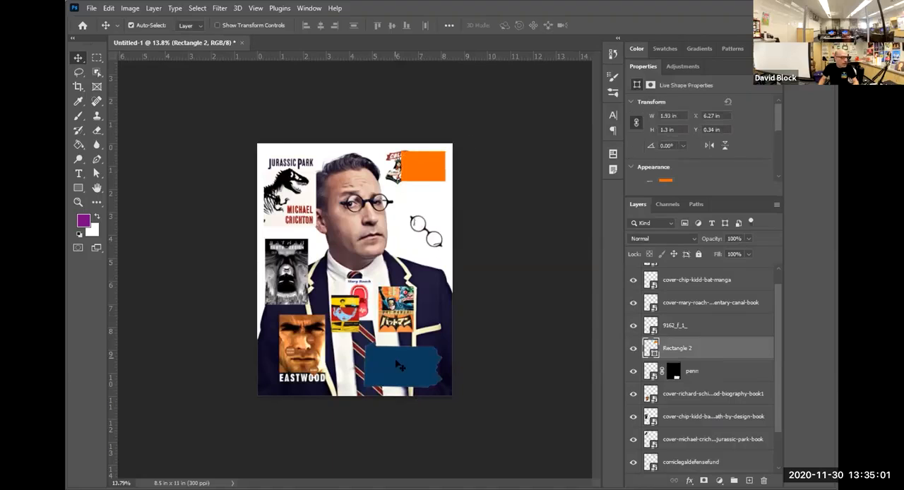
{"action": "mouse_move", "coordinate": [398, 366]}
{"action": "left_mouse_down"}
{"action": "mouse_move", "coordinate": [366, 252]}
{"action": "mouse_move", "coordinate": [405, 226]}
{"action": "mouse_move", "coordinate": [399, 244]}
{"action": "mouse_move", "coordinate": [392, 231]}
{"action": "mouse_move", "coordinate": [405, 360]}
{"action": "mouse_move", "coordinate": [379, 384]}
{"action": "mouse_move", "coordinate": [393, 379]}
{"action": "left_mouse_up"}
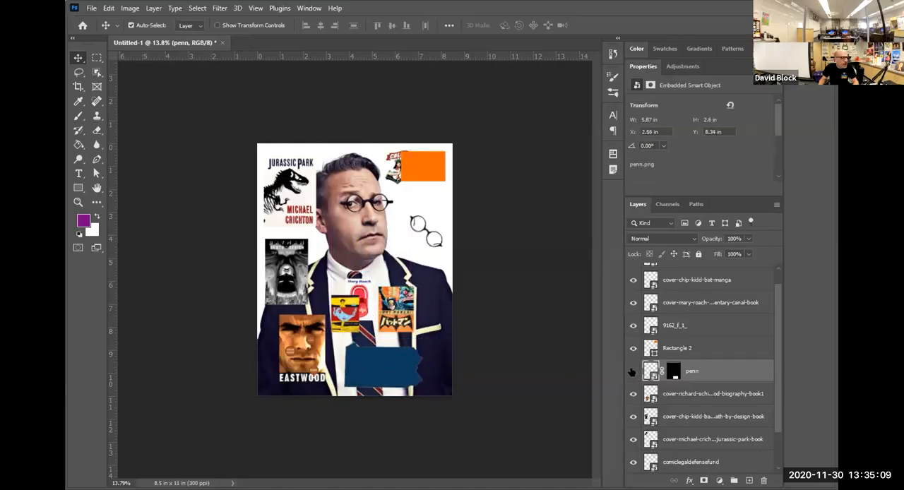
{"action": "left_click", "coordinate": [633, 371]}
Move the Jurassic Park cover onto the left side of the man's face and scale it down to about 1.73 in wide.
{"action": "left_click_drag", "start_coordinate": [282, 185], "coordinate": [306, 208]}
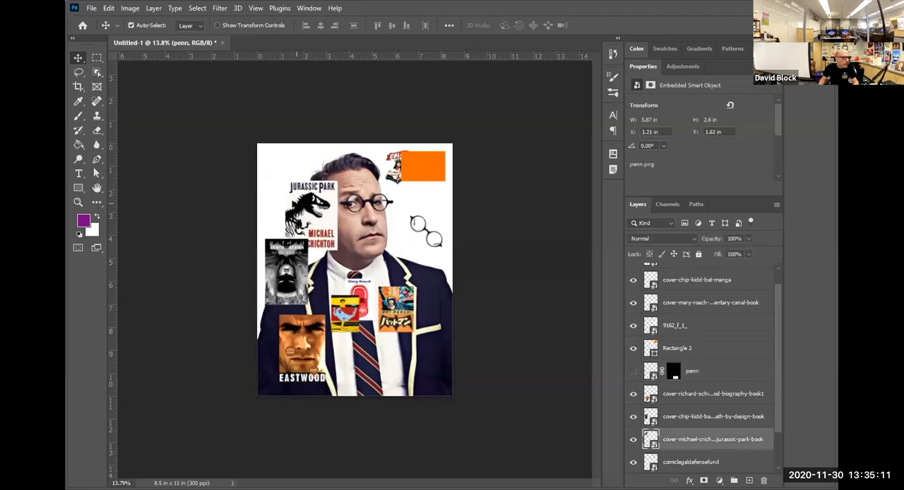
{"action": "scroll", "coordinate": [296, 205], "scroll_direction": "up", "scroll_amount": 3}
{"action": "scroll", "coordinate": [296, 206], "scroll_direction": "up", "scroll_amount": 2}
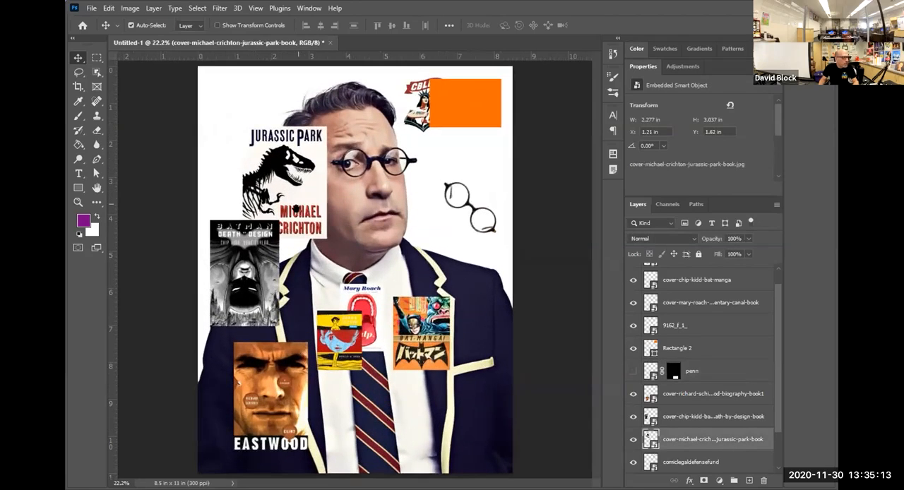
{"action": "left_click_drag", "start_coordinate": [270, 133], "coordinate": [321, 113]}
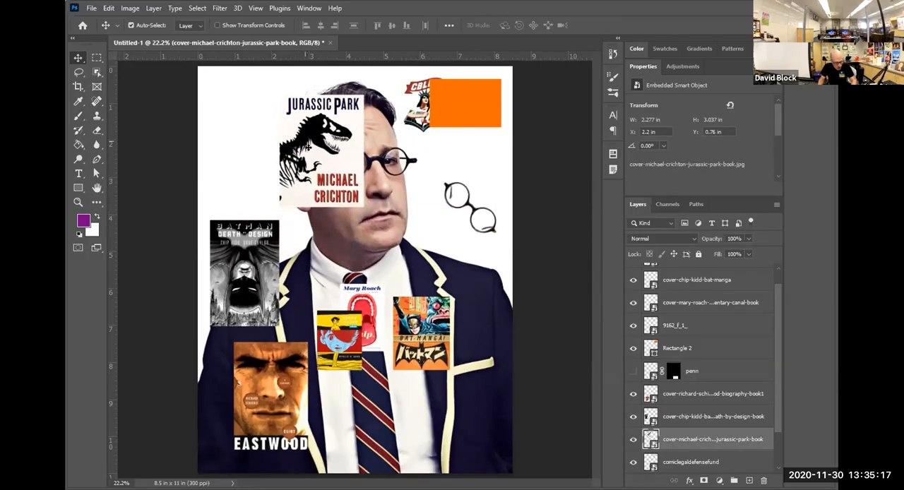
{"action": "key", "text": "ctrl+t"}
{"action": "left_click_drag", "start_coordinate": [361, 204], "coordinate": [307, 158]}
{"action": "key", "text": "Return"}
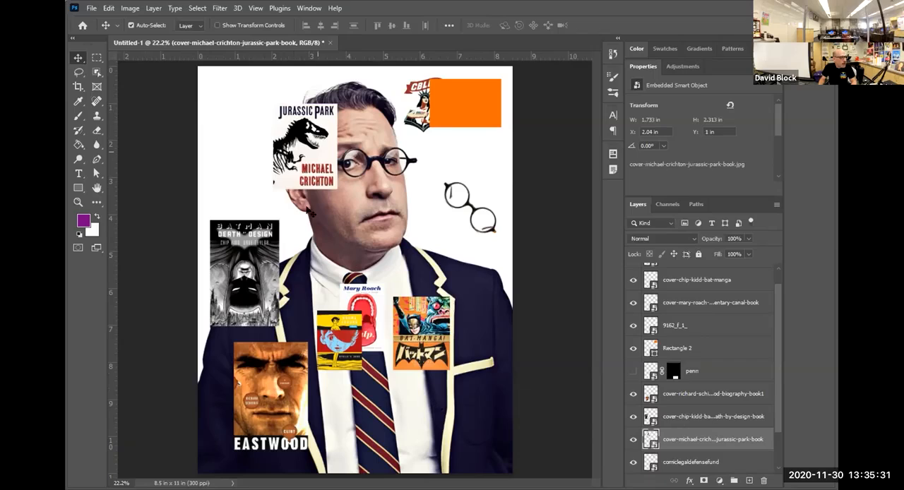
Place the Batman Death by Design cover directly below the Jurassic Park cover and scale it down to about 1.24 in wide.
{"action": "left_click_drag", "start_coordinate": [238, 272], "coordinate": [318, 239]}
{"action": "key", "text": "ctrl+t"}
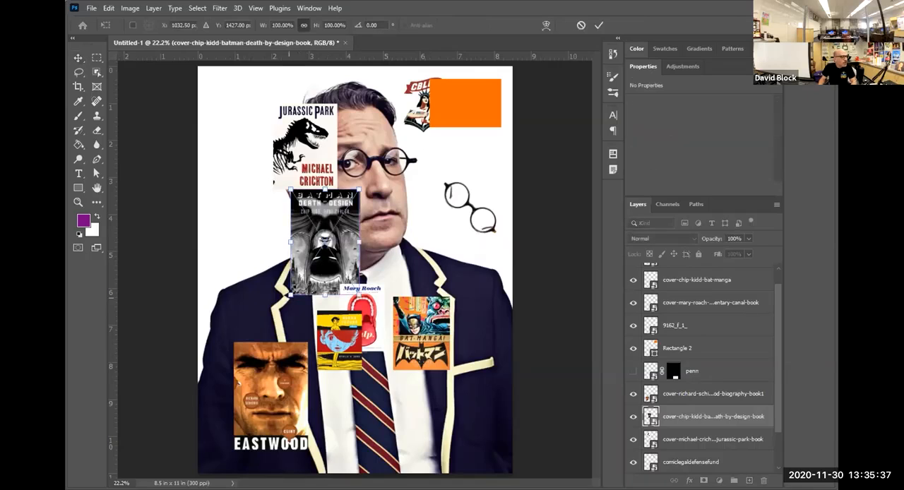
{"action": "left_click_drag", "start_coordinate": [290, 293], "coordinate": [314, 260]}
{"action": "key", "text": "Return"}
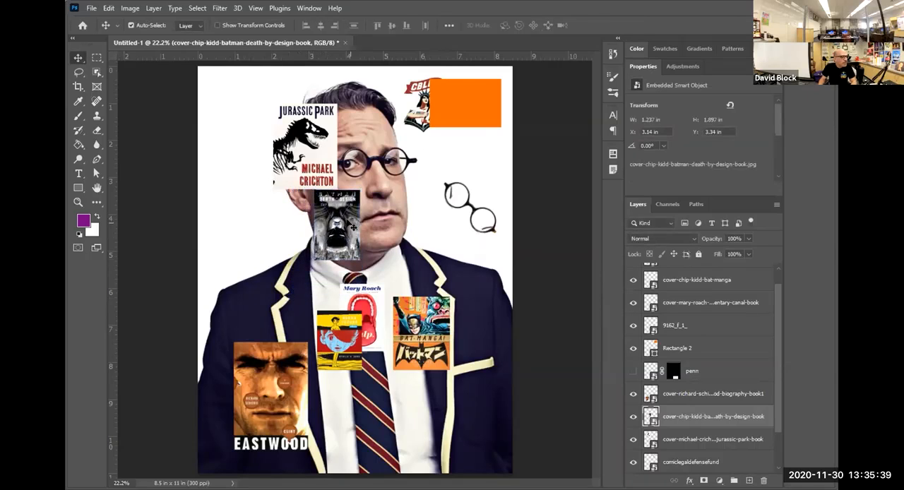
{"action": "left_click_drag", "start_coordinate": [351, 227], "coordinate": [346, 224]}
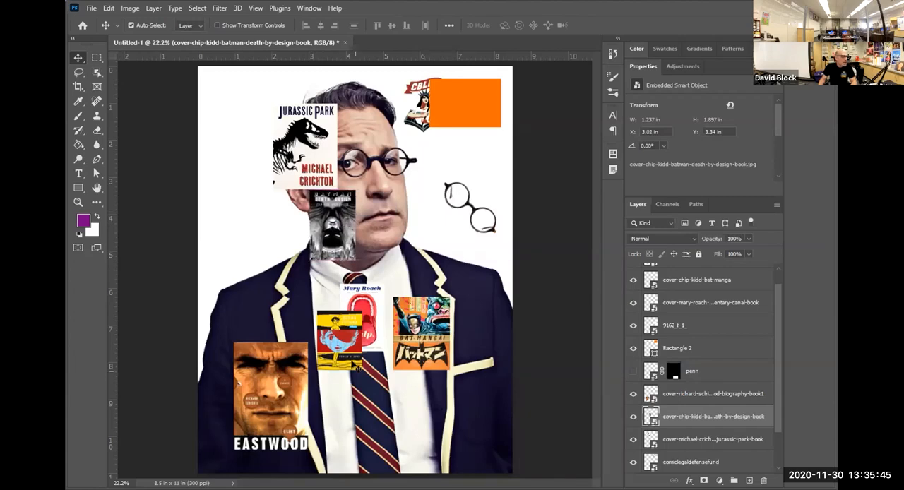
Move the Eastwood cover up to the left shoulder and the Gulp cover beside it, directly below the Batman cover.
{"action": "left_click_drag", "start_coordinate": [270, 385], "coordinate": [284, 293]}
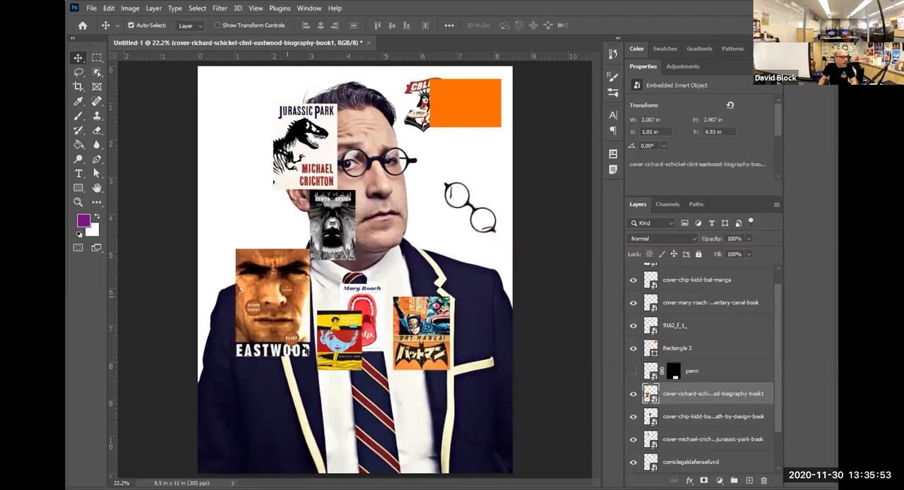
{"action": "left_click_drag", "start_coordinate": [352, 325], "coordinate": [346, 266]}
{"action": "scroll", "coordinate": [267, 302], "scroll_direction": "up", "scroll_amount": 10}
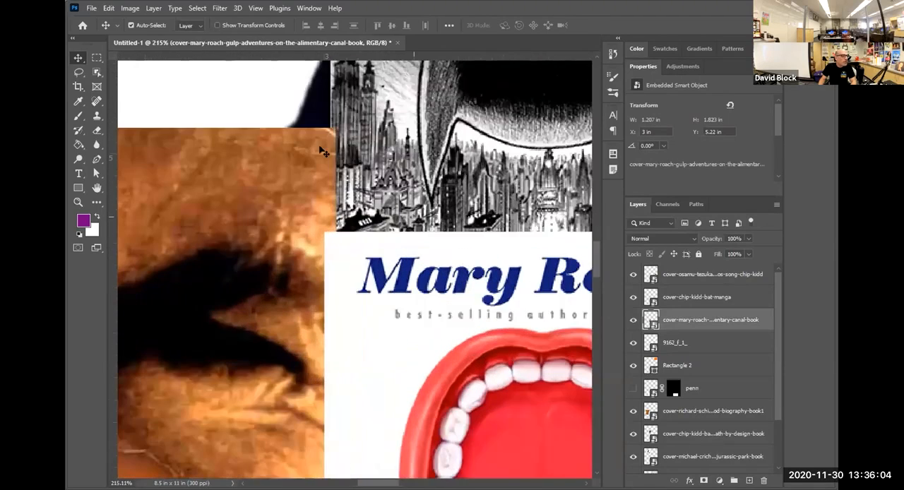
Scale the Gulp cover up to about 1.23 in wide and align it flush beneath the Batman Death by Design cover.
{"action": "left_click_drag", "start_coordinate": [322, 151], "coordinate": [317, 150]}
{"action": "mouse_move", "coordinate": [348, 247]}
{"action": "left_mouse_down"}
{"action": "mouse_move", "coordinate": [370, 276]}
{"action": "mouse_move", "coordinate": [353, 254]}
{"action": "left_mouse_up"}
{"action": "scroll", "coordinate": [350, 267], "scroll_direction": "down", "scroll_amount": 5}
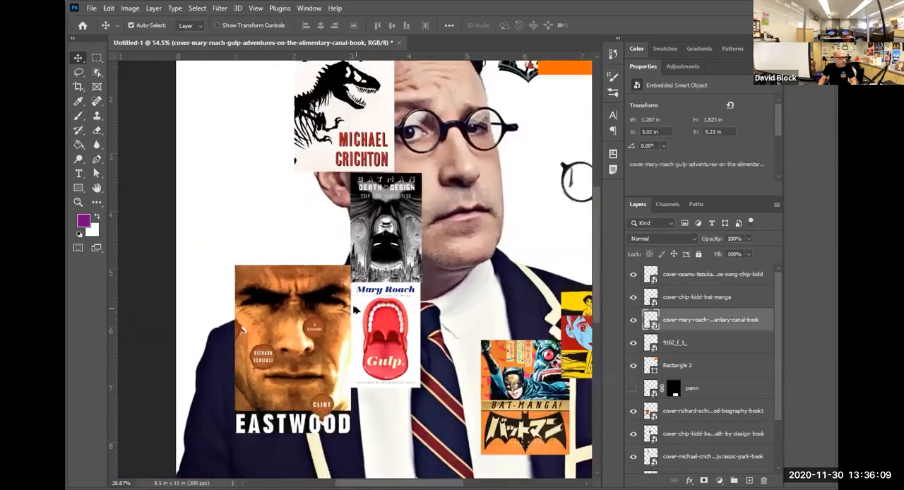
{"action": "scroll", "coordinate": [355, 308], "scroll_direction": "down", "scroll_amount": 2}
{"action": "scroll", "coordinate": [357, 283], "scroll_direction": "up", "scroll_amount": 8}
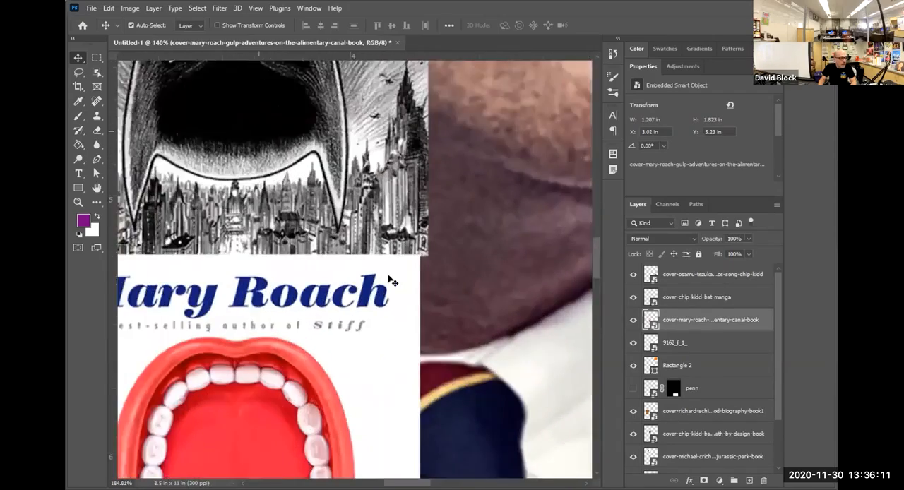
{"action": "scroll", "coordinate": [392, 281], "scroll_direction": "up", "scroll_amount": 2}
{"action": "key", "text": "ctrl+t"}
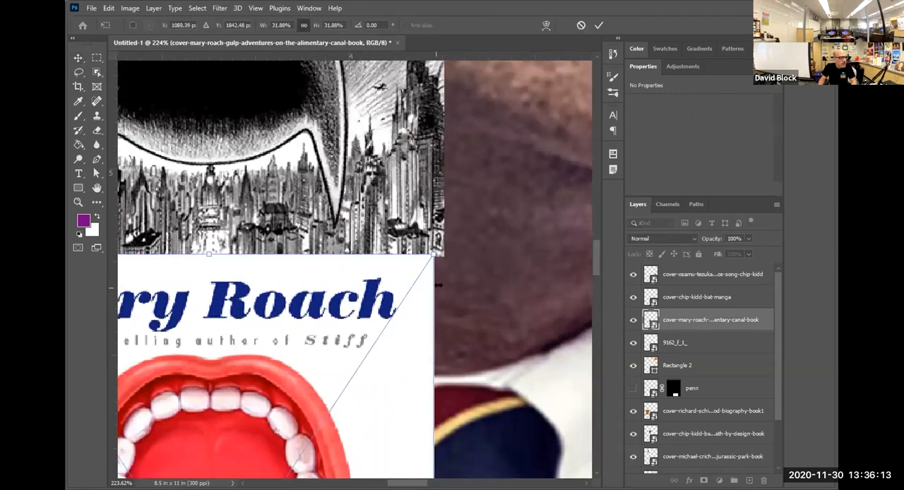
{"action": "mouse_move", "coordinate": [438, 285]}
{"action": "left_mouse_down"}
{"action": "mouse_move", "coordinate": [449, 269]}
{"action": "mouse_move", "coordinate": [444, 284]}
{"action": "left_mouse_up"}
{"action": "key", "text": "Return"}
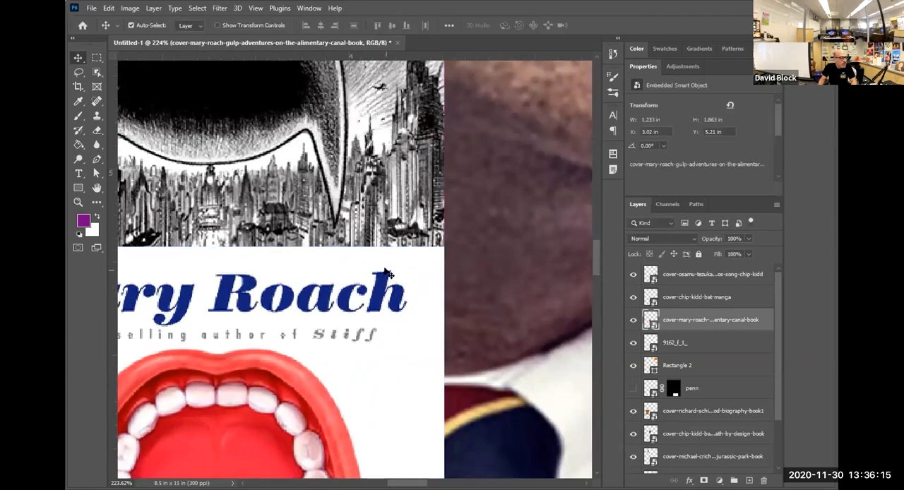
{"action": "left_click_drag", "start_coordinate": [386, 271], "coordinate": [389, 279]}
{"action": "scroll", "coordinate": [389, 308], "scroll_direction": "down", "scroll_amount": 4}
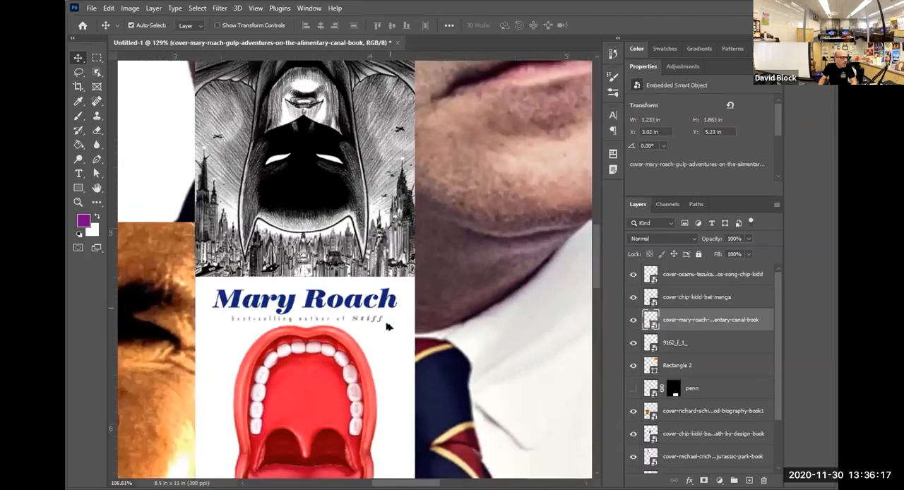
Move the Bat-Manga cover directly below the Gulp cover and the Apollo's Song cover beside it, under the Eastwood cover.
{"action": "scroll", "coordinate": [388, 325], "scroll_direction": "down", "scroll_amount": 10}
{"action": "left_click_drag", "start_coordinate": [428, 300], "coordinate": [374, 378]}
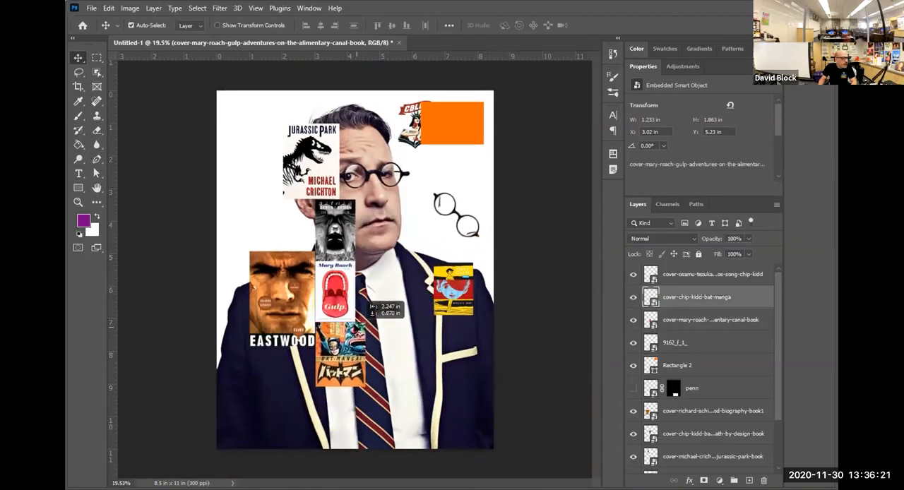
{"action": "left_click_drag", "start_coordinate": [452, 289], "coordinate": [425, 358]}
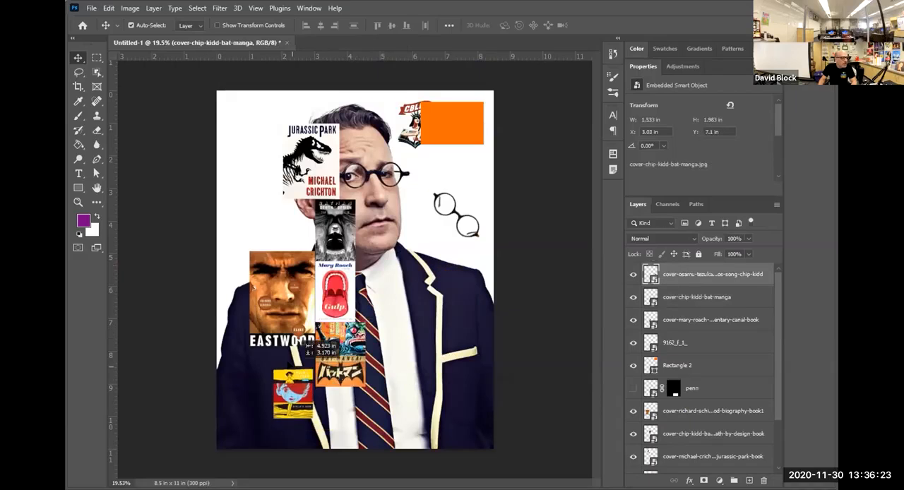
{"action": "left_click_drag", "start_coordinate": [307, 341], "coordinate": [307, 323]}
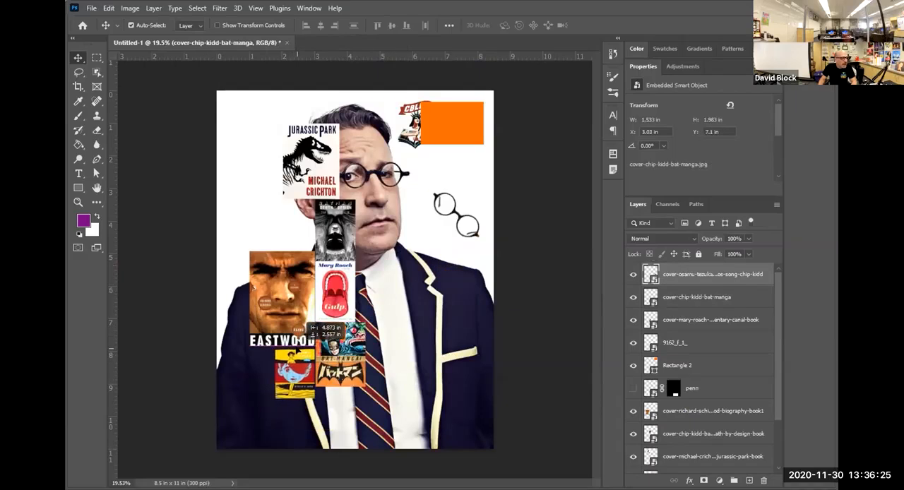
Nudge the Apollo's Song cover closer to the left edge of the Bat-Manga cover.
{"action": "scroll", "coordinate": [304, 381], "scroll_direction": "up", "scroll_amount": 10}
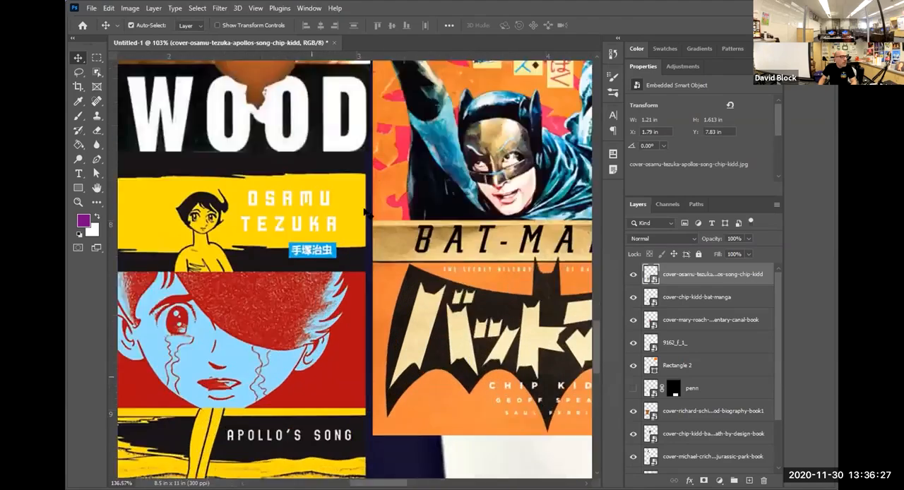
{"action": "left_click_drag", "start_coordinate": [366, 181], "coordinate": [364, 199]}
{"action": "left_click_drag", "start_coordinate": [355, 127], "coordinate": [417, 224]}
{"action": "scroll", "coordinate": [434, 204], "scroll_direction": "down", "scroll_amount": 7}
{"action": "left_click_drag", "start_coordinate": [452, 163], "coordinate": [410, 324]}
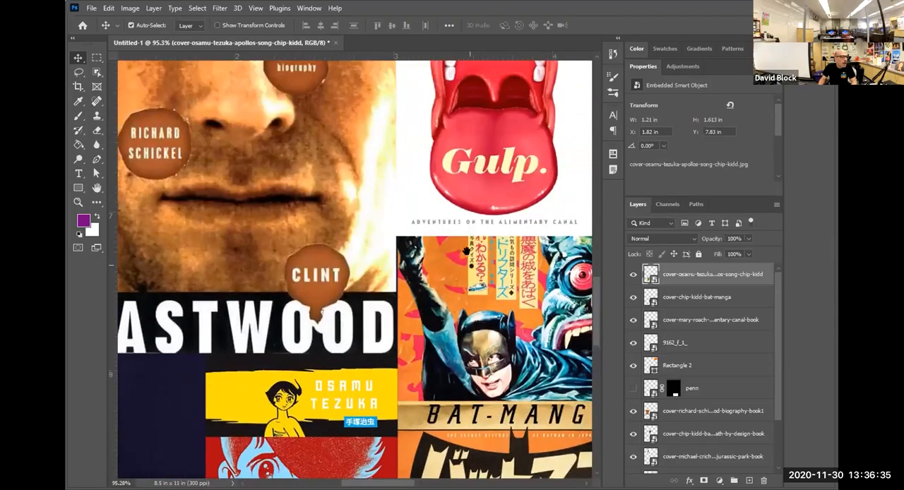
Align the Bat-Manga cover's left edge with the Gulp cover above it and fit the Apollo's Song cover flush against it.
{"action": "scroll", "coordinate": [361, 166], "scroll_direction": "up", "scroll_amount": 1}
{"action": "scroll", "coordinate": [419, 270], "scroll_direction": "up", "scroll_amount": 6}
{"action": "left_click_drag", "start_coordinate": [417, 268], "coordinate": [423, 246]}
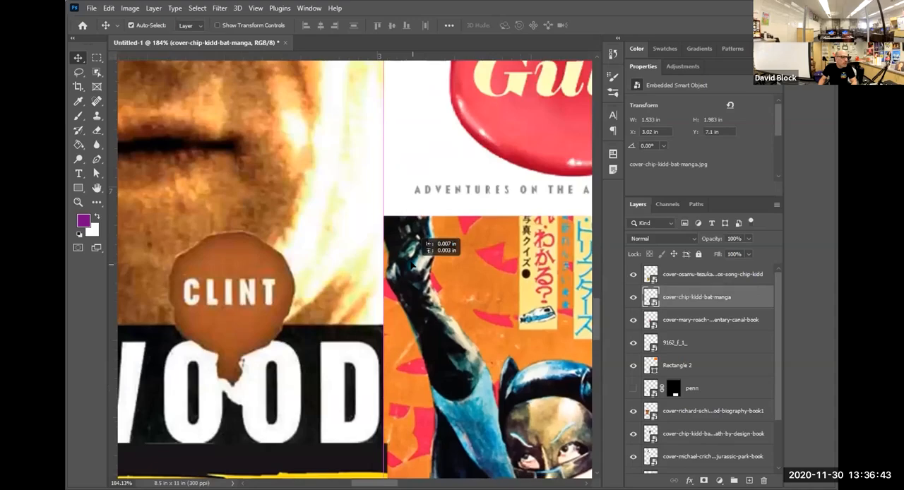
{"action": "scroll", "coordinate": [417, 253], "scroll_direction": "down", "scroll_amount": 5}
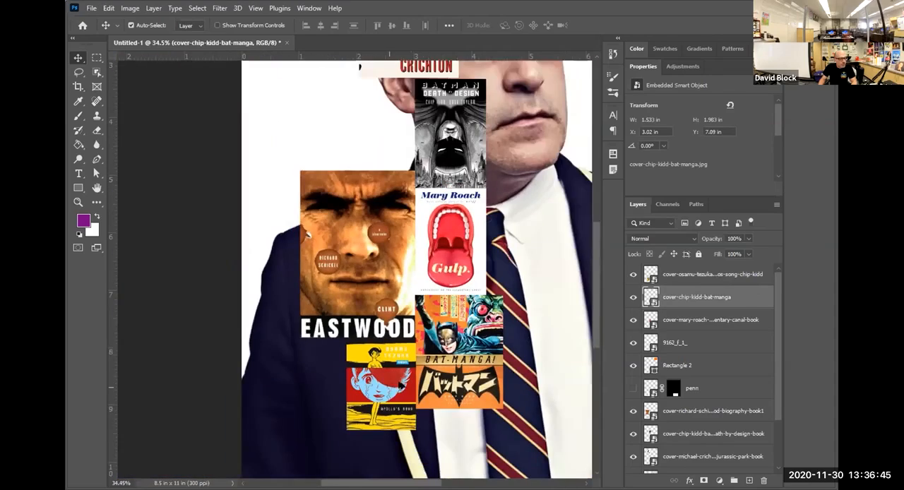
{"action": "scroll", "coordinate": [412, 345], "scroll_direction": "up", "scroll_amount": 6}
{"action": "left_click_drag", "start_coordinate": [419, 279], "coordinate": [424, 279]}
{"action": "scroll", "coordinate": [424, 279], "scroll_direction": "down", "scroll_amount": 4}
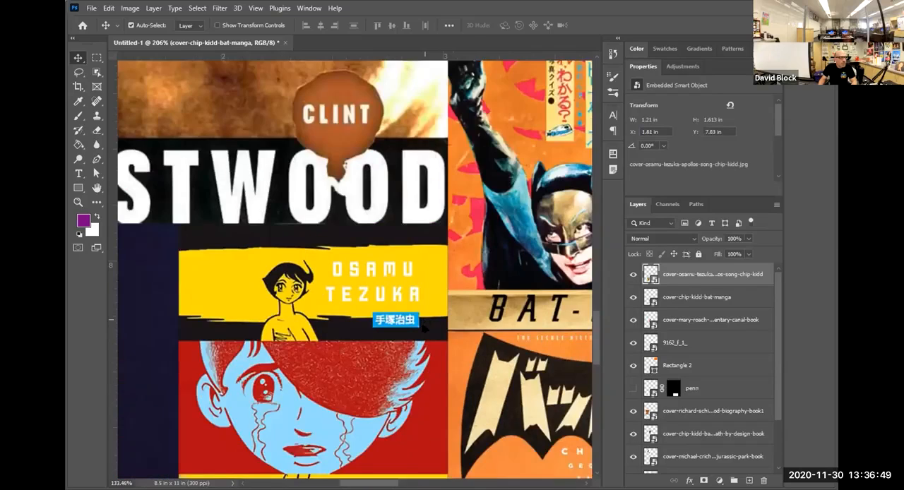
Move the CBLDF logo from beside the orange rectangle to the left side of the Apollo's Song cover.
{"action": "scroll", "coordinate": [423, 275], "scroll_direction": "down", "scroll_amount": 4}
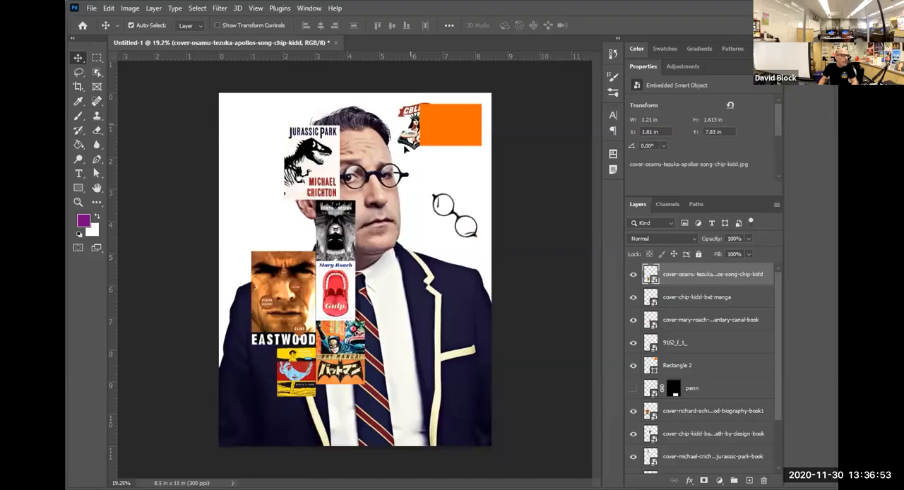
{"action": "left_click_drag", "start_coordinate": [404, 149], "coordinate": [286, 442]}
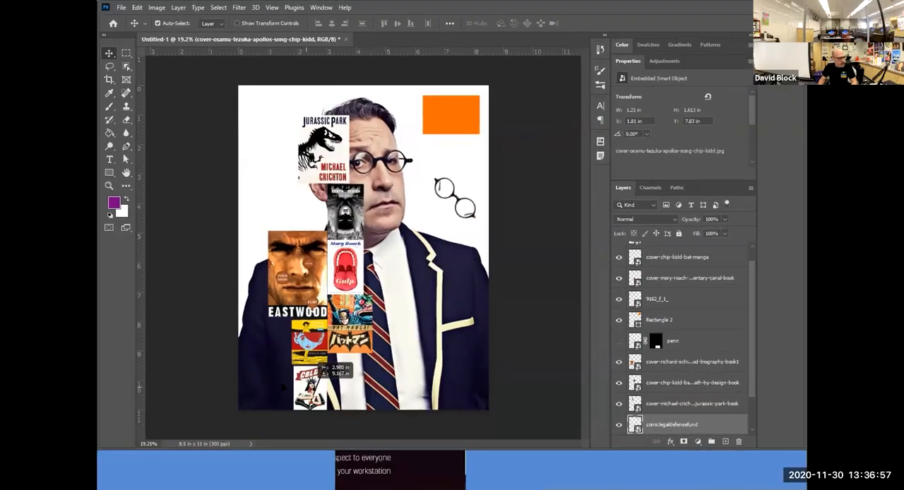
{"action": "left_click_drag", "start_coordinate": [320, 366], "coordinate": [265, 343]}
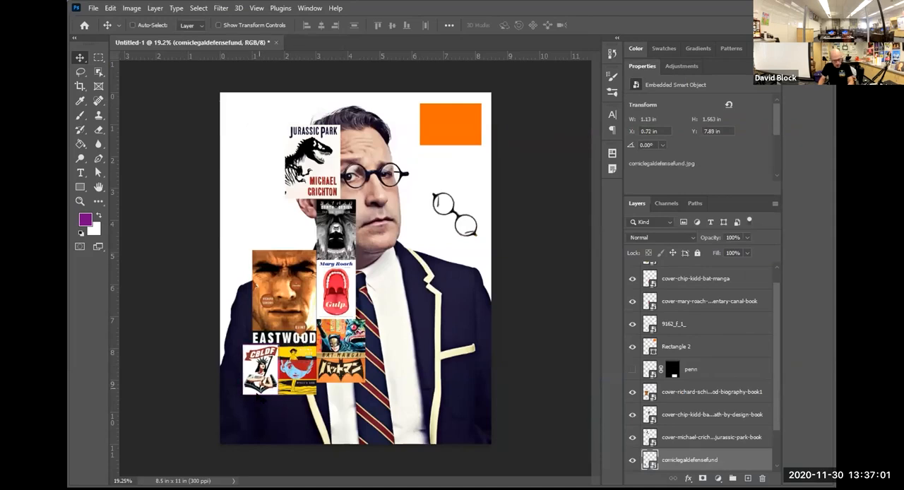
Enlarge the CBLDF logo to about 2.41 in wide to fill the page's lower-left corner, and nudge it up against the Eastwood cover.
{"action": "key", "text": "ctrl+t"}
{"action": "left_click_drag", "start_coordinate": [243, 394], "coordinate": [202, 453]}
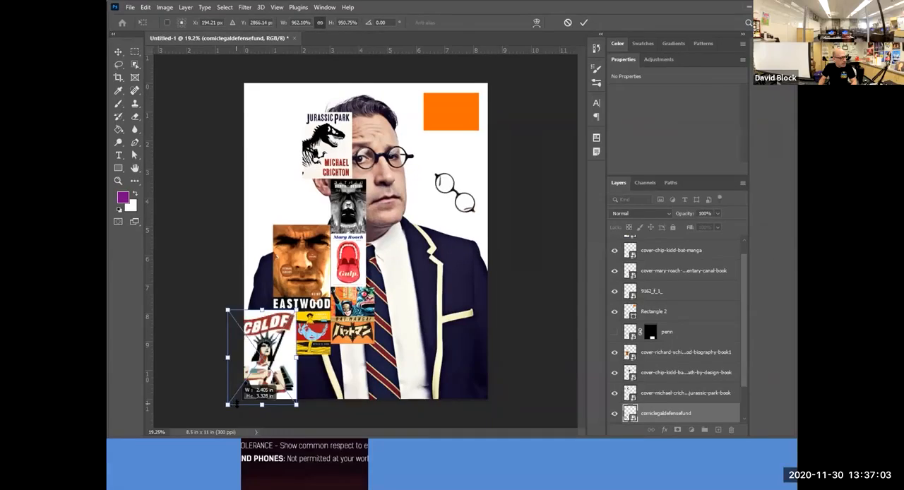
{"action": "key", "text": "Return"}
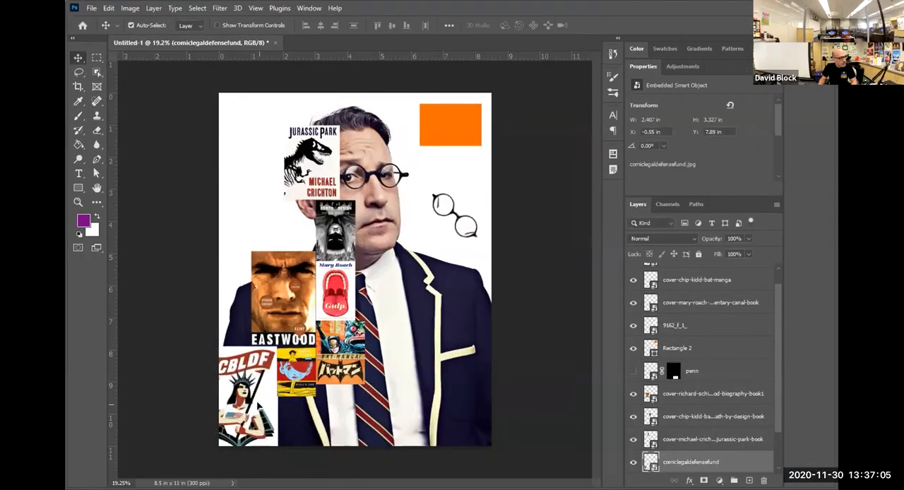
{"action": "left_click_drag", "start_coordinate": [259, 405], "coordinate": [275, 379]}
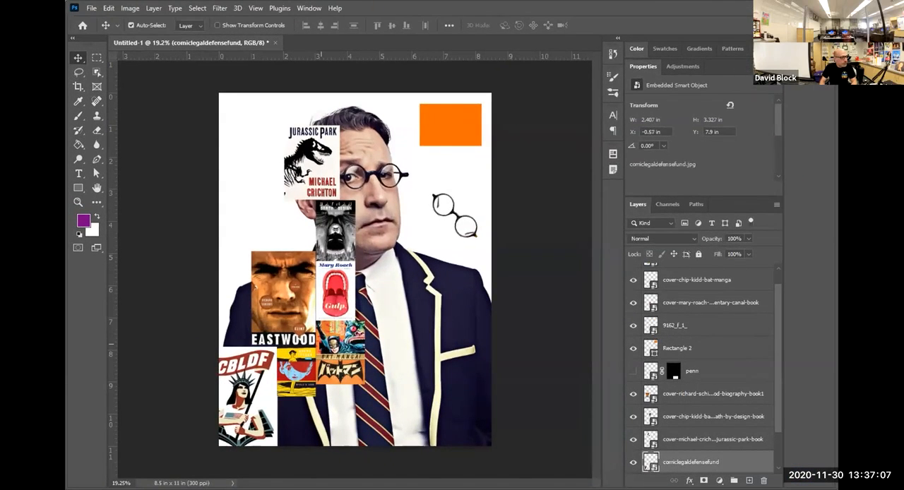
{"action": "key", "text": "Up"}
{"action": "key", "text": "Up"}
{"action": "key", "text": "Up"}
{"action": "key", "text": "Up"}
{"action": "key", "text": "Up"}
{"action": "key", "text": "Up"}
{"action": "key", "text": "Up"}
{"action": "key", "text": "Up"}
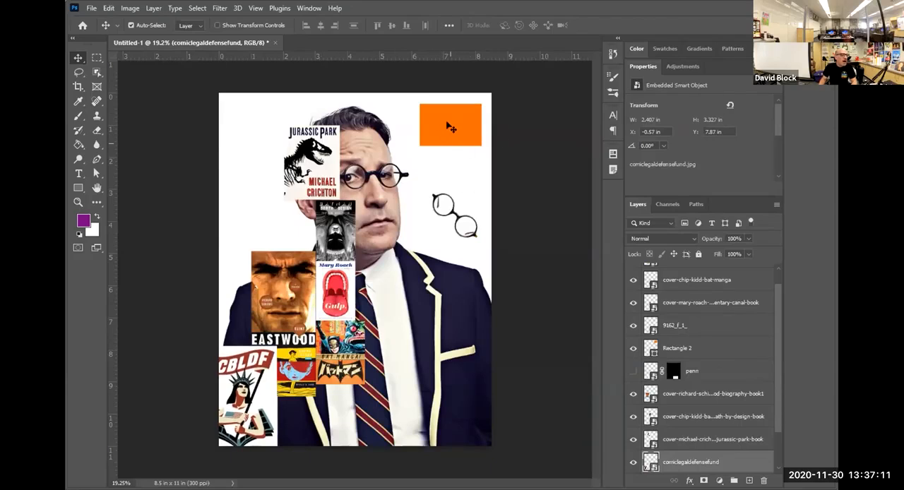
Shift the orange rectangle slightly toward the page's upper-right corner and place the round glasses over it.
{"action": "mouse_move", "coordinate": [447, 124]}
{"action": "left_mouse_down"}
{"action": "mouse_move", "coordinate": [441, 145]}
{"action": "mouse_move", "coordinate": [466, 141]}
{"action": "mouse_move", "coordinate": [453, 130]}
{"action": "left_mouse_up"}
{"action": "left_click_drag", "start_coordinate": [453, 211], "coordinate": [464, 111]}
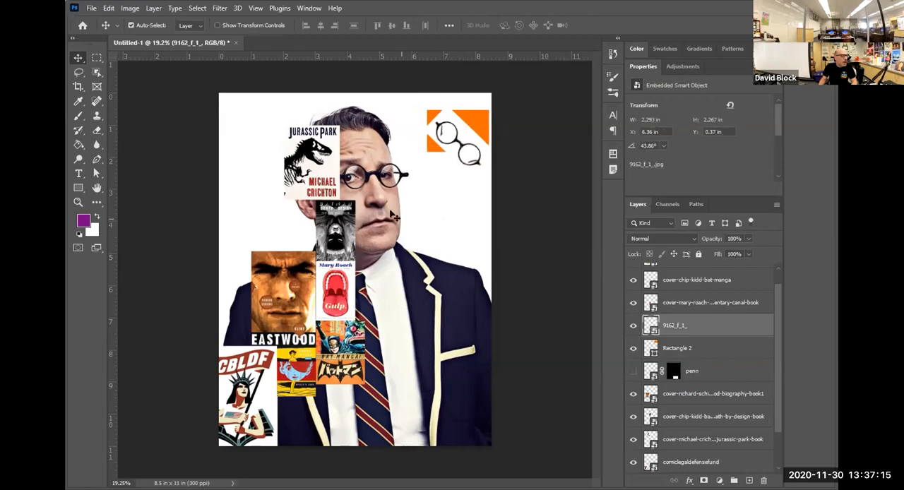
Select the CBLDF logo and all six book covers and combine them into one layer group.
{"action": "left_click", "coordinate": [249, 410]}
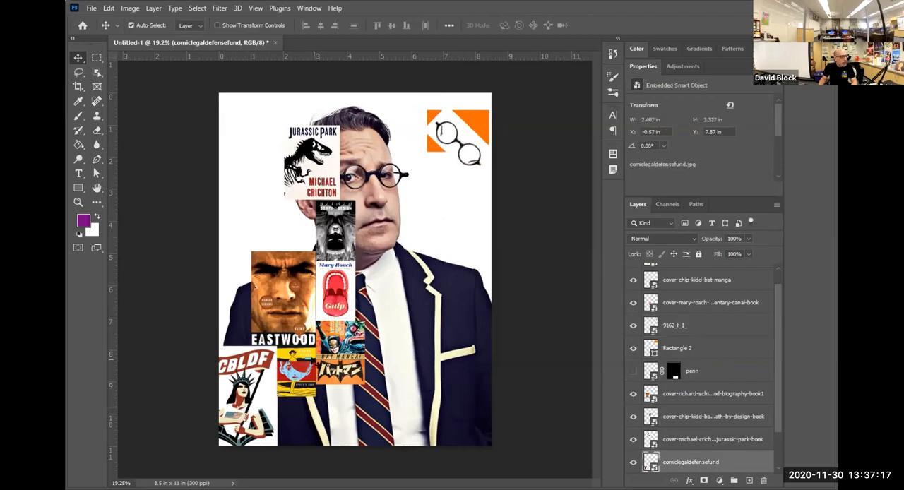
{"action": "left_click", "coordinate": [301, 349], "text": "shift"}
{"action": "left_click", "coordinate": [291, 316], "text": "shift"}
{"action": "left_click", "coordinate": [334, 342], "text": "shift"}
{"action": "left_click", "coordinate": [333, 294], "text": "shift"}
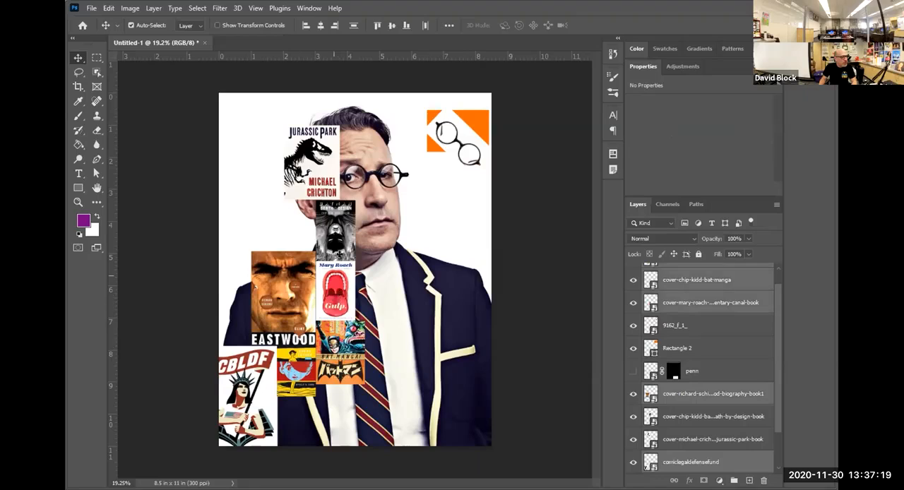
{"action": "left_click", "coordinate": [334, 249], "text": "shift"}
{"action": "left_click", "coordinate": [316, 184], "text": "shift"}
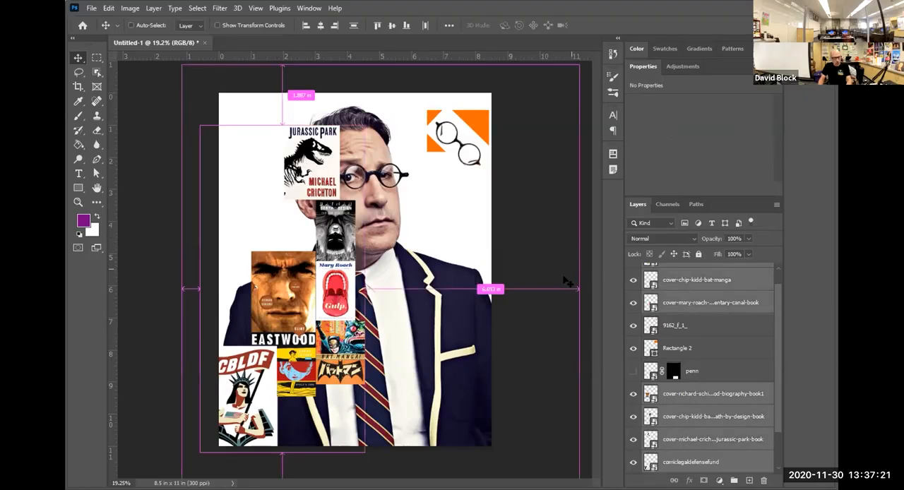
{"action": "key", "text": "ctrl+g"}
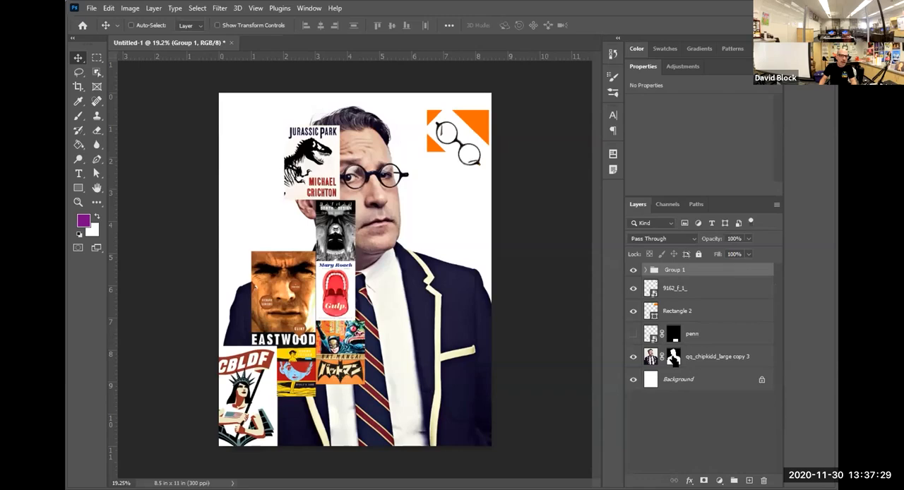
Load the portrait layer's mask as a selection and apply it as a layer mask on the group of covers.
{"action": "left_click", "coordinate": [674, 360], "text": "ctrl"}
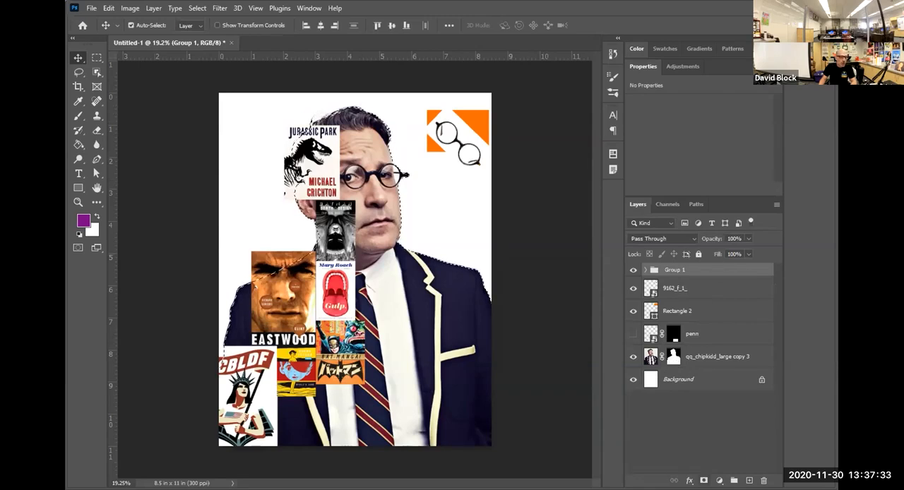
{"action": "left_click", "coordinate": [704, 481]}
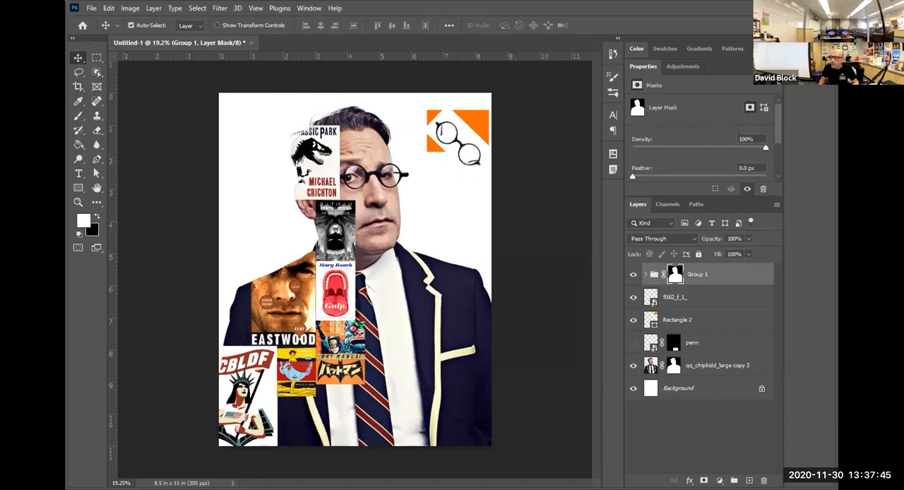
Switch to the Portrait Collage - Design Pioneers document in the browser, examine the example collages, and return to Photoshop.
{"action": "key", "text": "alt+Tab"}
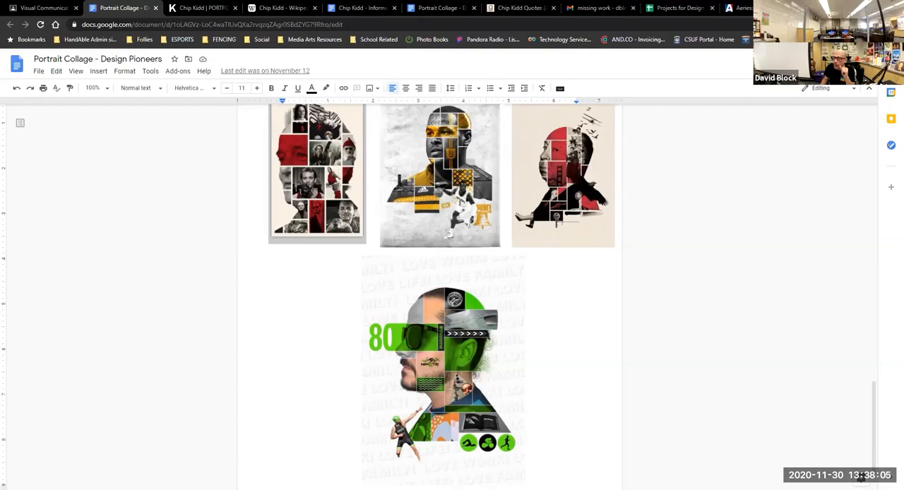
{"action": "key", "text": "alt+Tab"}
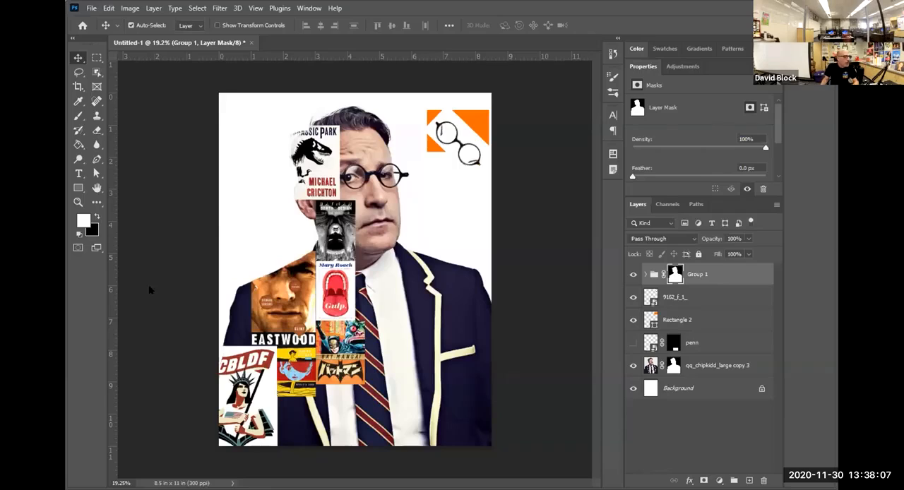
Try successive blend modes on the Jurassic Park cover, including Multiply, Lighten and Linear Dodge (Add), and set it to Overlay.
{"action": "left_click", "coordinate": [323, 192]}
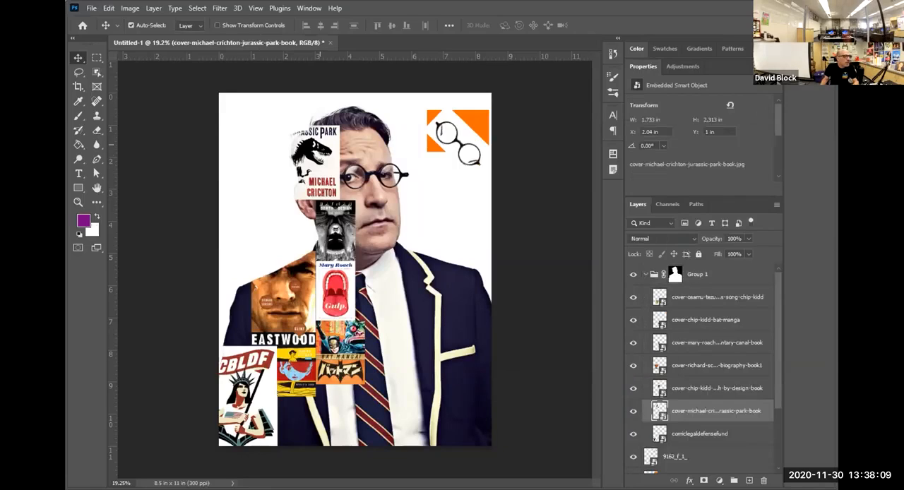
{"action": "left_click", "coordinate": [662, 239]}
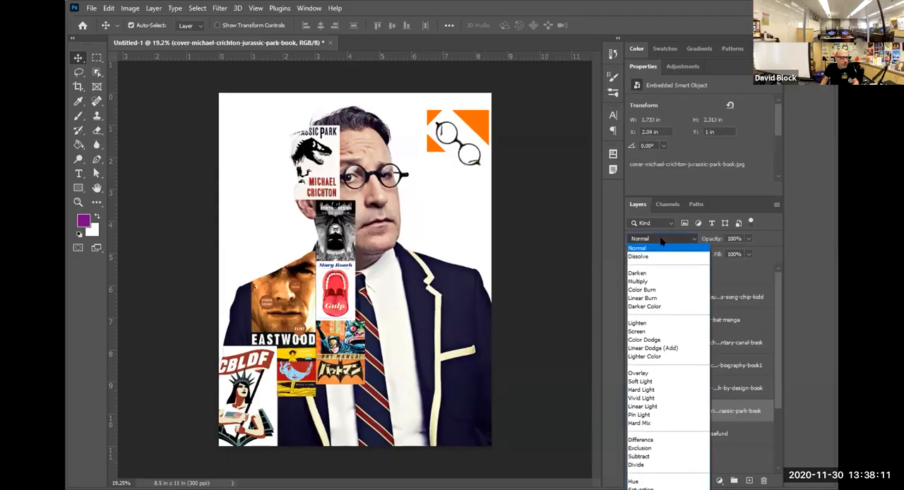
{"action": "left_click", "coordinate": [661, 239]}
{"action": "key", "text": "Down"}
{"action": "key", "text": "Down"}
{"action": "key", "text": "Down"}
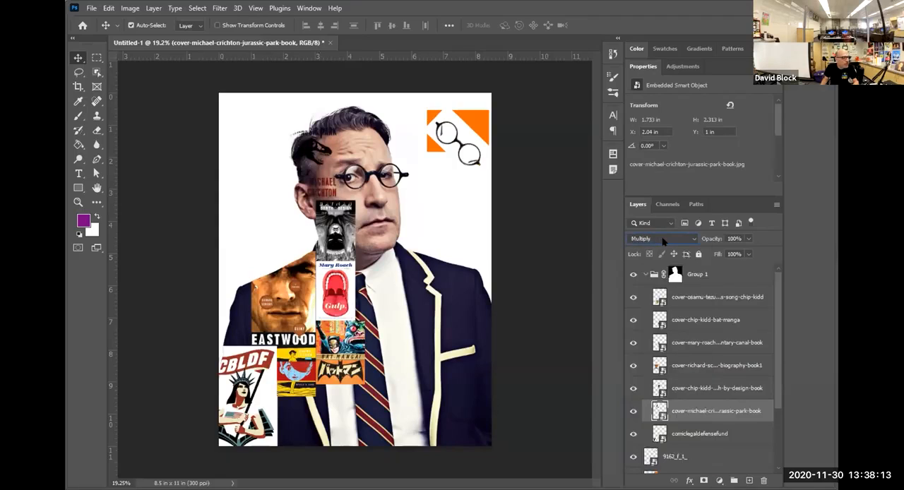
{"action": "key", "text": "Down"}
{"action": "key", "text": "Down"}
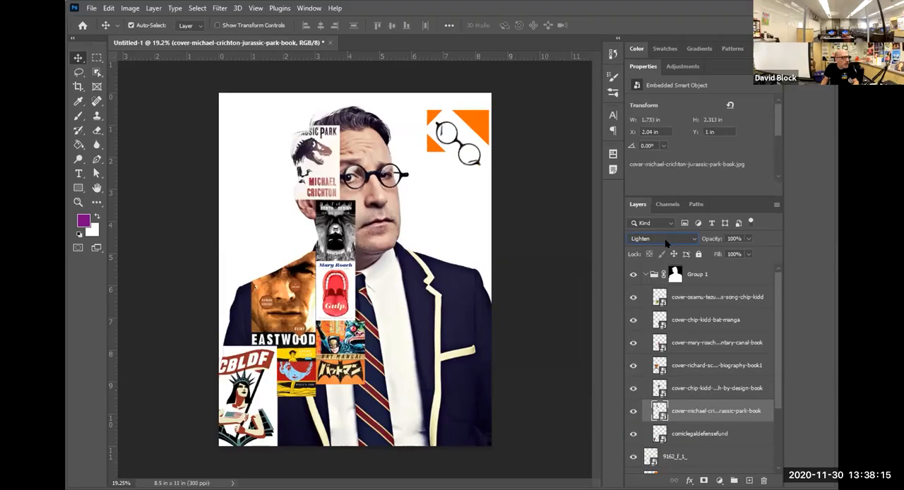
{"action": "key", "text": "Down"}
{"action": "key", "text": "Down"}
{"action": "key", "text": "Down"}
{"action": "key", "text": "Down"}
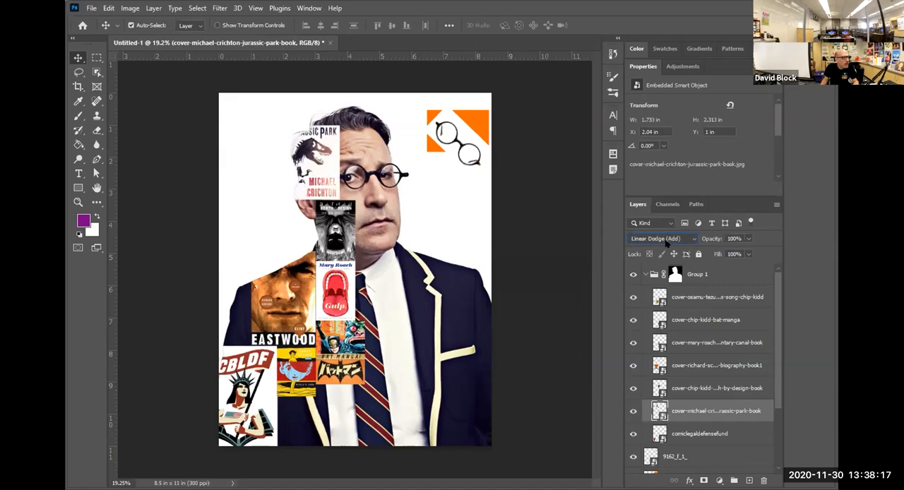
{"action": "key", "text": "Down"}
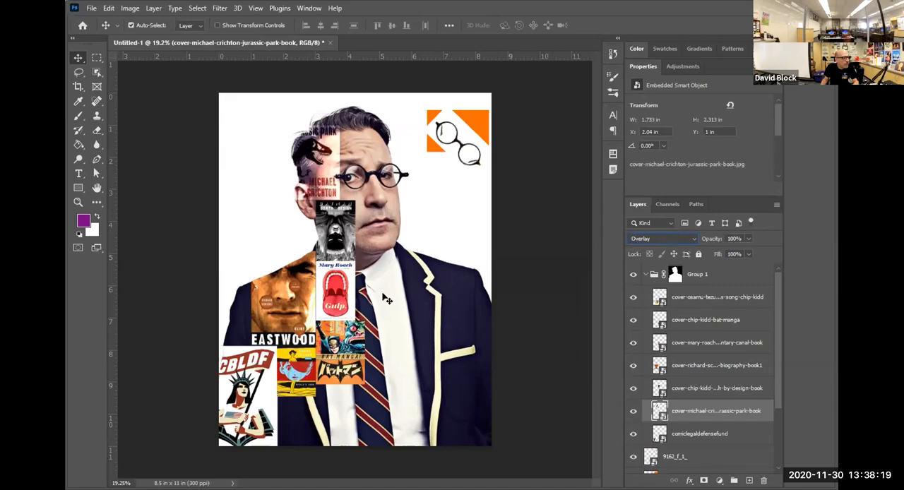
Try successive blend modes on the Batman: Death by Design cover, including Multiply, Color Dodge and Overlay, and set it to Hard Light.
{"action": "left_click", "coordinate": [348, 231]}
{"action": "left_click", "coordinate": [640, 239]}
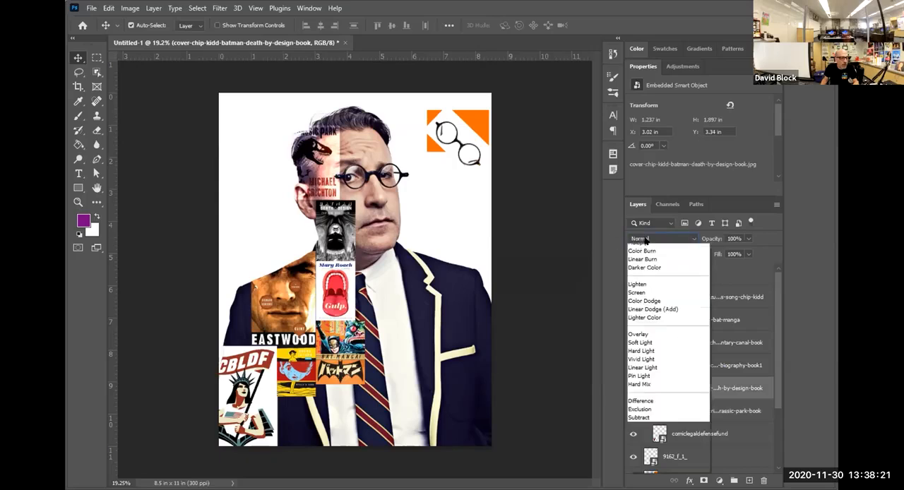
{"action": "left_click", "coordinate": [645, 241]}
{"action": "key", "text": "Down"}
{"action": "key", "text": "Down"}
{"action": "key", "text": "Down"}
{"action": "key", "text": "Down"}
{"action": "key", "text": "Down"}
{"action": "key", "text": "Down"}
{"action": "key", "text": "Down"}
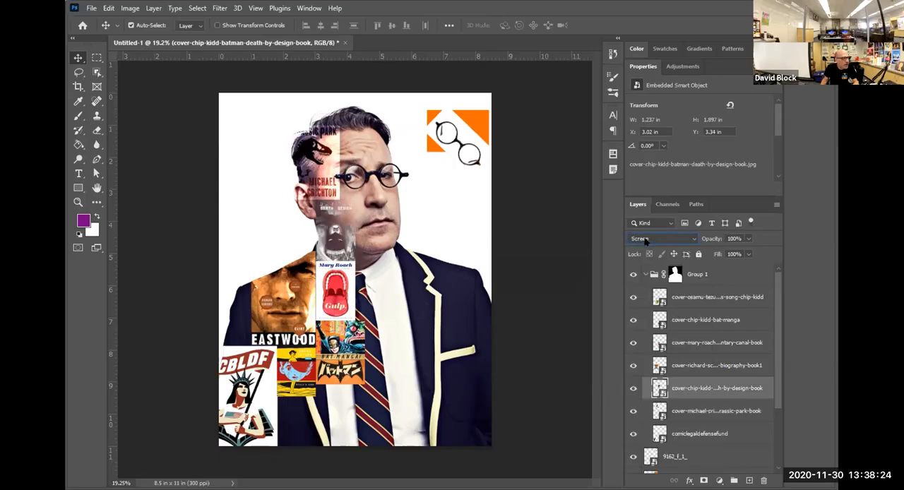
{"action": "key", "text": "Down"}
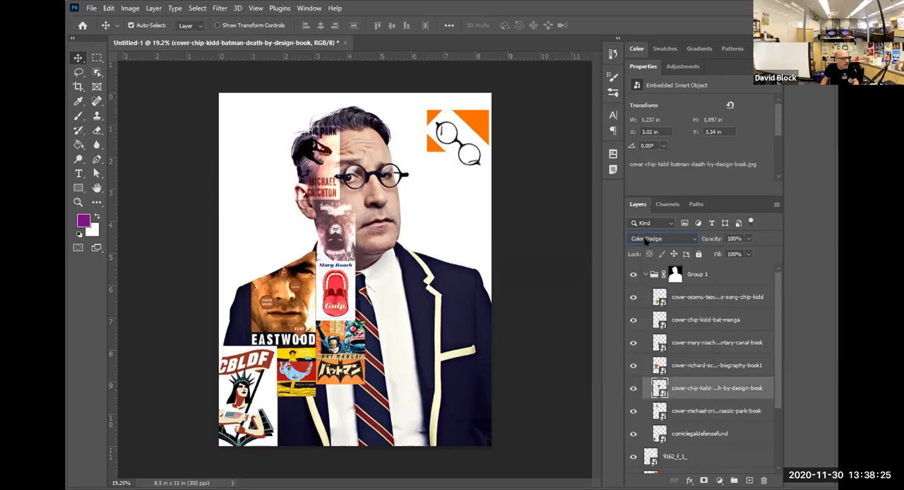
{"action": "key", "text": "Down"}
{"action": "key", "text": "Down"}
{"action": "key", "text": "Down"}
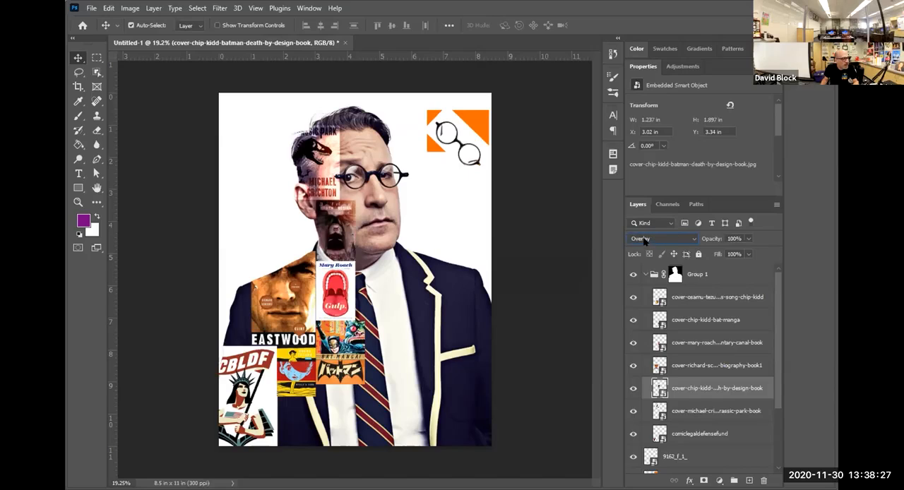
{"action": "key", "text": "Down"}
{"action": "key", "text": "Down"}
{"action": "key", "text": "Down"}
{"action": "key", "text": "Down"}
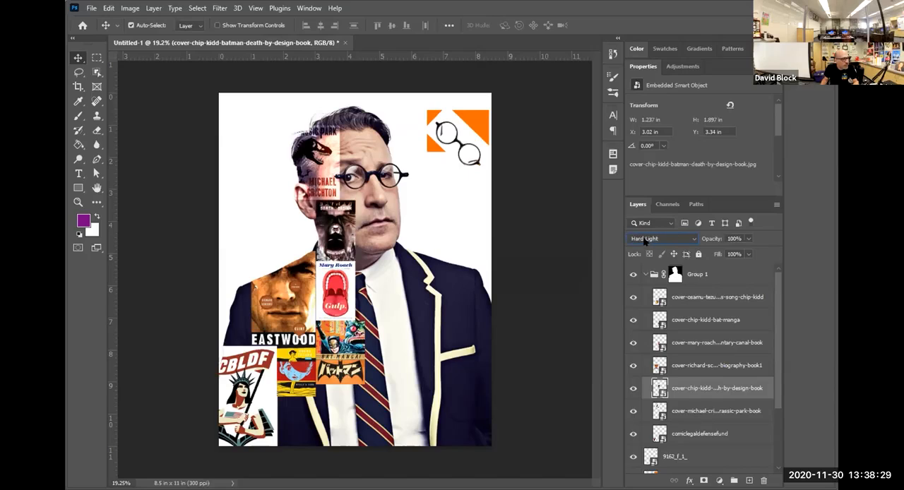
{"action": "key", "text": "Up"}
{"action": "key", "text": "Down"}
Lower the opacity of the CBLDF logo layer to 57%.
{"action": "left_click", "coordinate": [349, 304]}
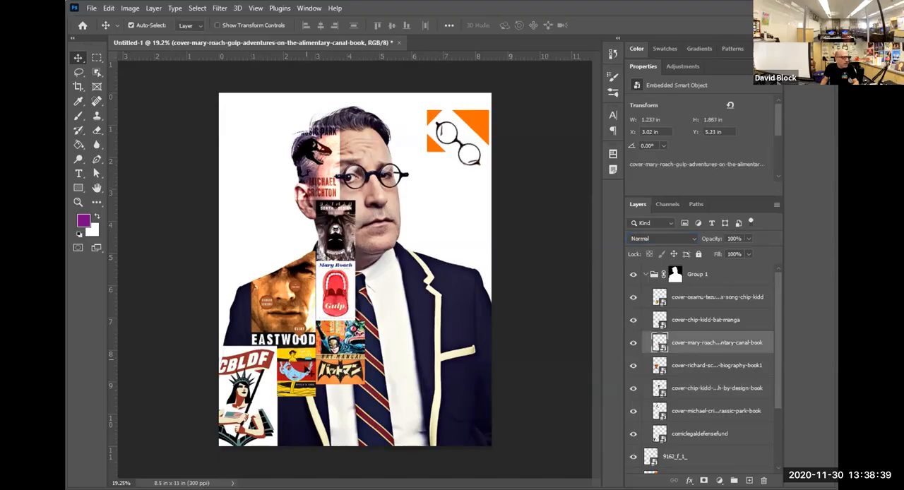
{"action": "left_click", "coordinate": [305, 391]}
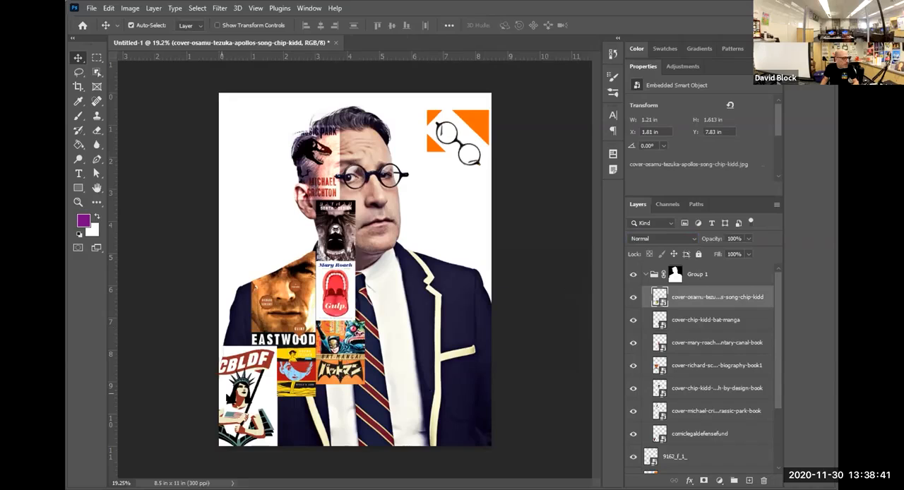
{"action": "left_click_drag", "start_coordinate": [228, 398], "coordinate": [207, 414]}
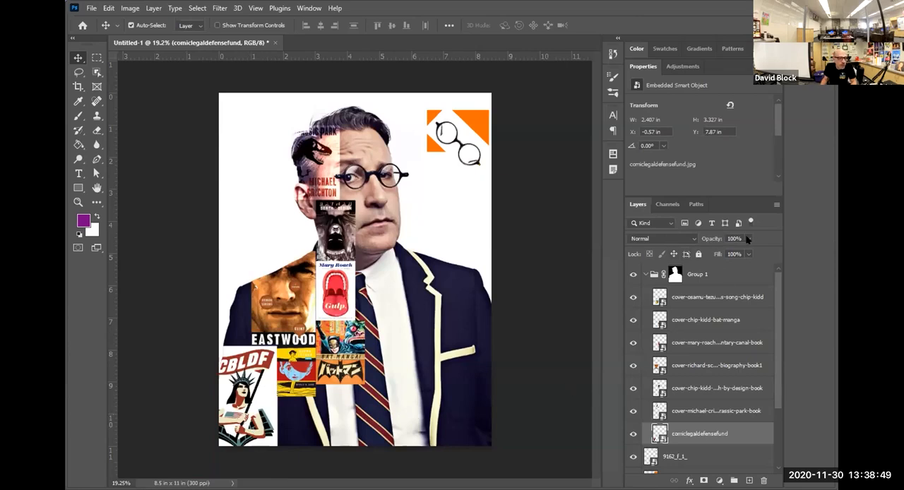
{"action": "left_click", "coordinate": [748, 239]}
{"action": "left_click_drag", "start_coordinate": [735, 253], "coordinate": [726, 254]}
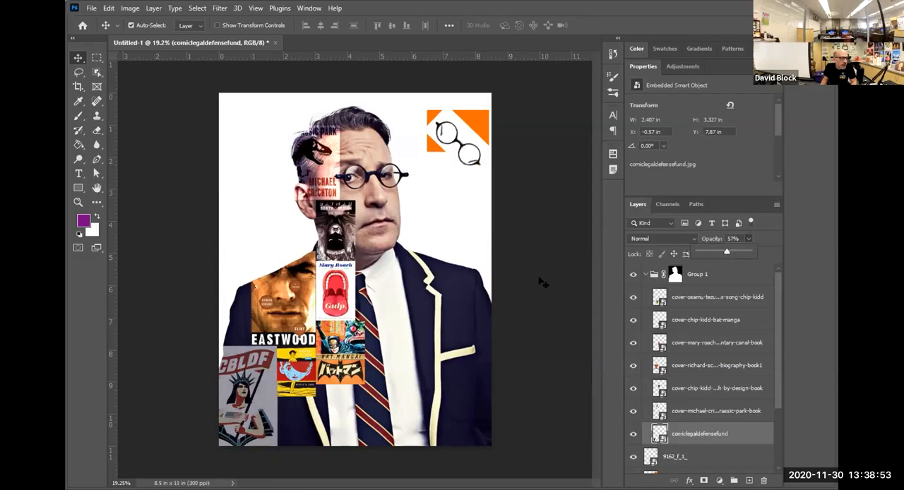
Reshape the orange rectangle to about 3.54 × 1.3 in across the portrait's eyes and set its blend mode to Linear Light.
{"action": "left_click_drag", "start_coordinate": [476, 122], "coordinate": [453, 178]}
{"action": "key", "text": "ctrl+t"}
{"action": "key", "text": "Return"}
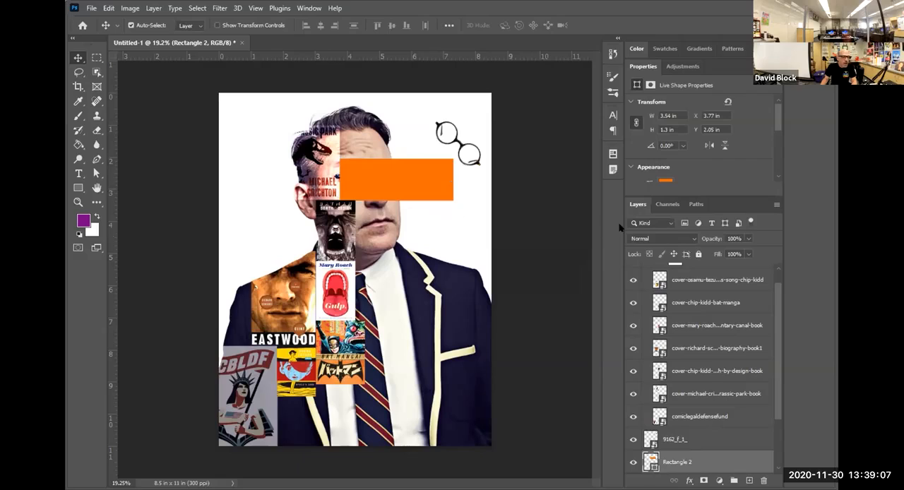
{"action": "left_click", "coordinate": [647, 240]}
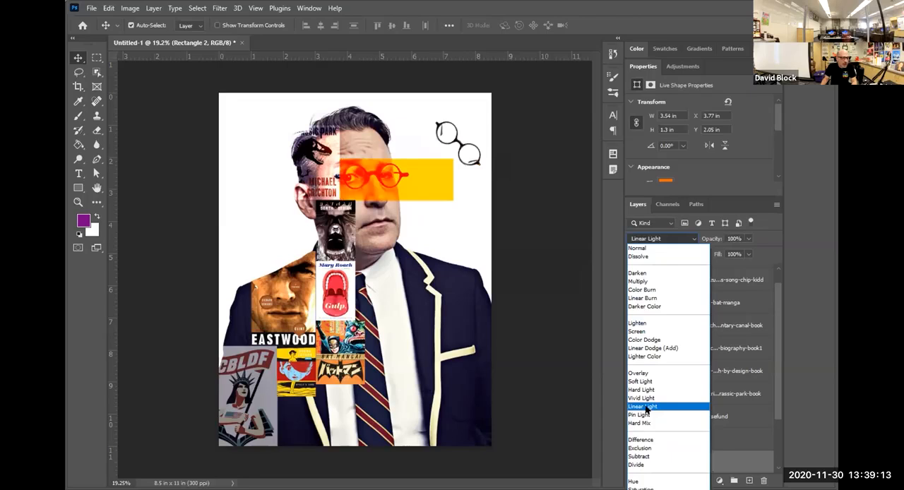
{"action": "left_click", "coordinate": [645, 409]}
{"action": "left_click", "coordinate": [537, 234]}
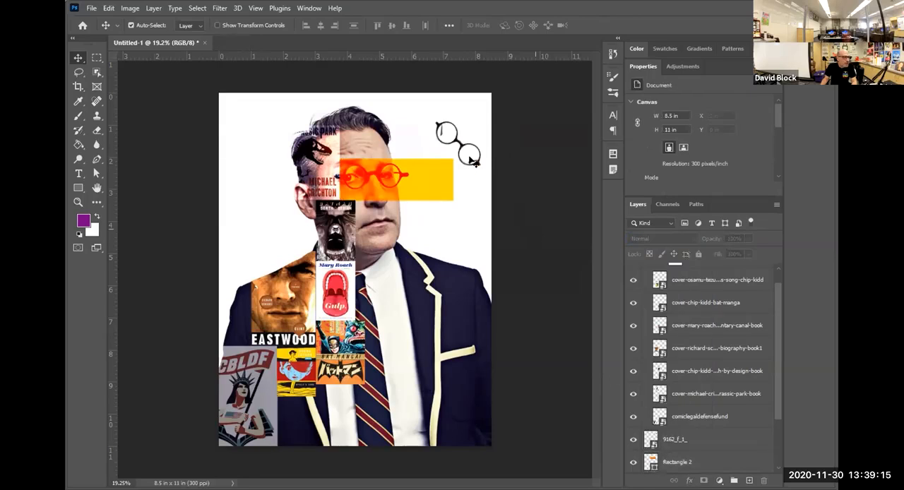
Relocate the loose glasses graphic to the page's upper-left corner and place a duplicate below it, rotated to about -33.7°.
{"action": "left_click_drag", "start_coordinate": [465, 167], "coordinate": [324, 171]}
{"action": "key", "text": "ctrl+t"}
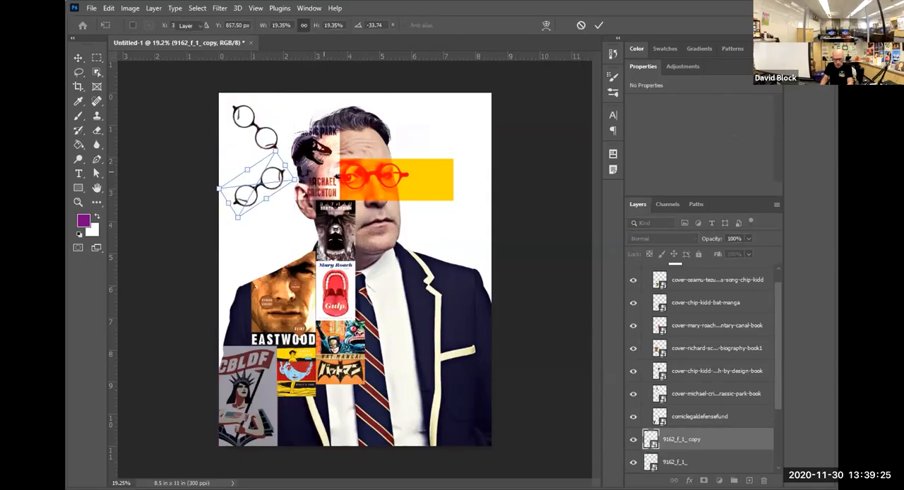
{"action": "key", "text": "Return"}
Add a second duplicate of the glasses beneath the other two, rotated to about 16.2°, and adjust its vertical spacing.
{"action": "left_click_drag", "start_coordinate": [264, 167], "coordinate": [272, 223]}
{"action": "key", "text": "ctrl+t"}
{"action": "left_click_drag", "start_coordinate": [329, 228], "coordinate": [318, 287]}
{"action": "key", "text": "Return"}
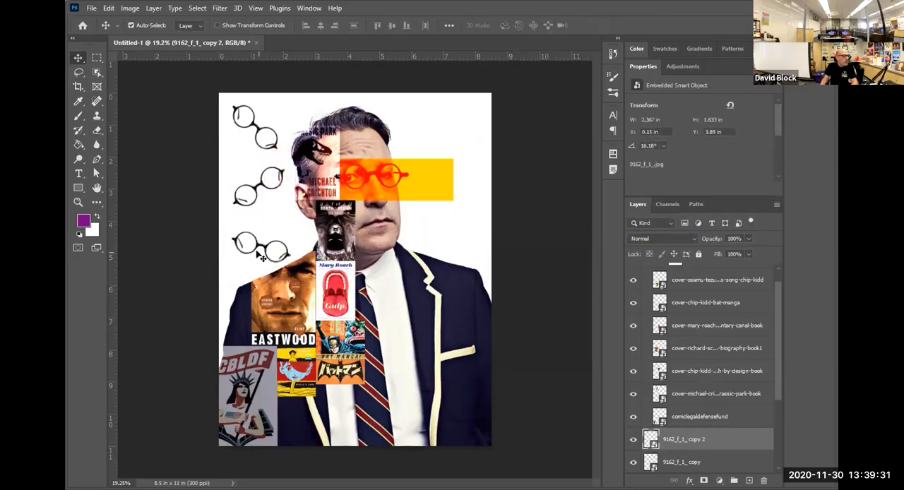
{"action": "left_click_drag", "start_coordinate": [258, 257], "coordinate": [257, 246]}
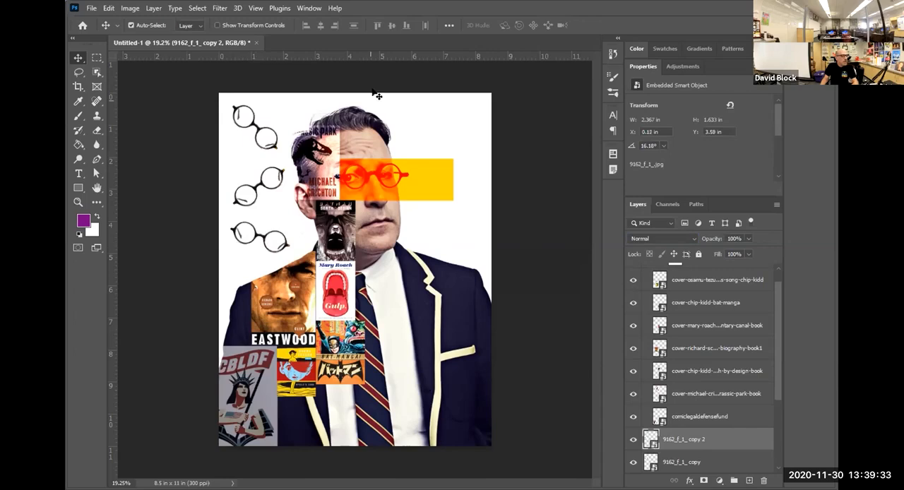
{"action": "left_click", "coordinate": [539, 190]}
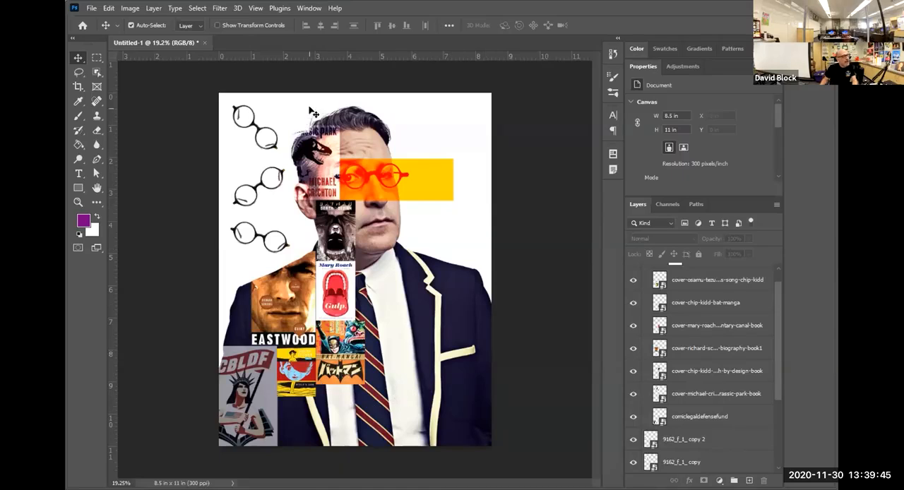
Show the Pennsylvania shape layer, move it beside the portrait's glasses over the orange rectangle, and scale it down to the band's height.
{"action": "scroll", "coordinate": [688, 340], "scroll_direction": "up", "scroll_amount": 1}
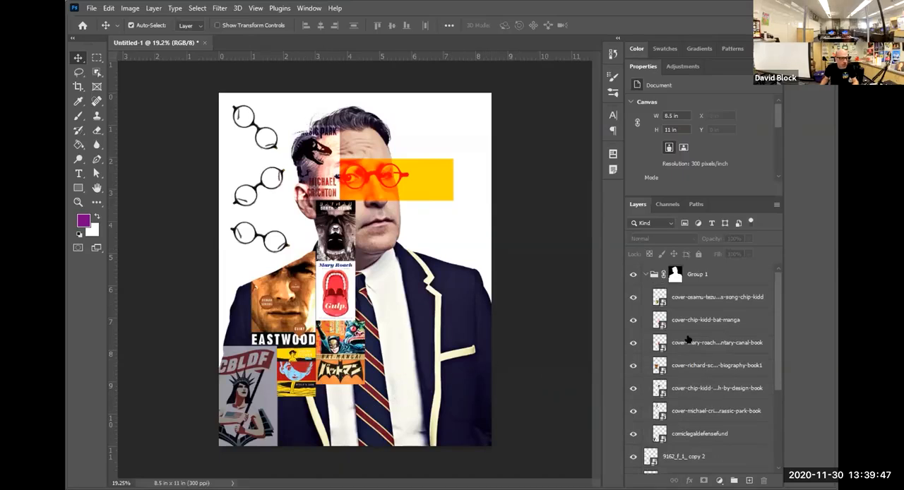
{"action": "scroll", "coordinate": [688, 338], "scroll_direction": "down", "scroll_amount": 6}
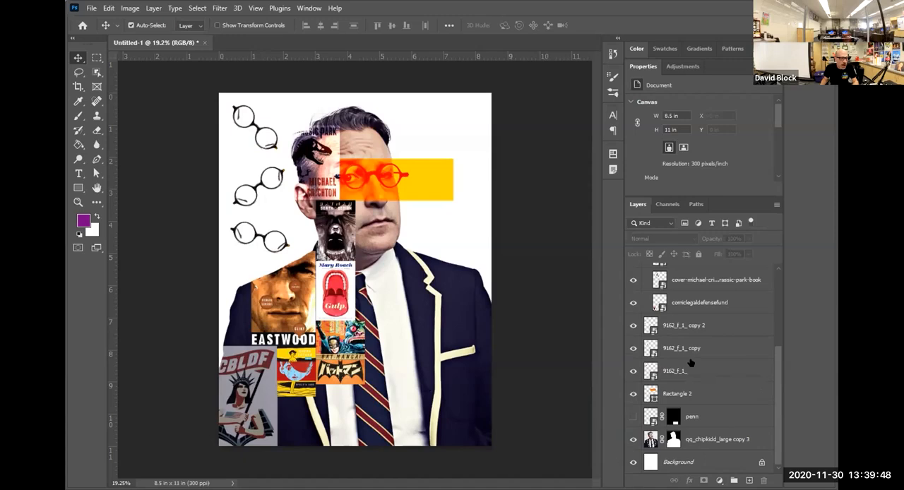
{"action": "left_click", "coordinate": [633, 417]}
{"action": "left_click_drag", "start_coordinate": [382, 392], "coordinate": [325, 417]}
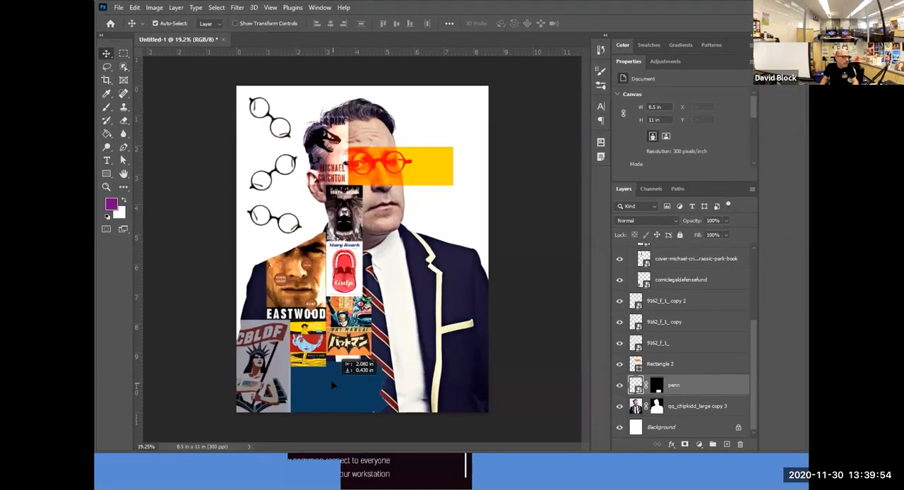
{"action": "left_click_drag", "start_coordinate": [332, 384], "coordinate": [413, 179]}
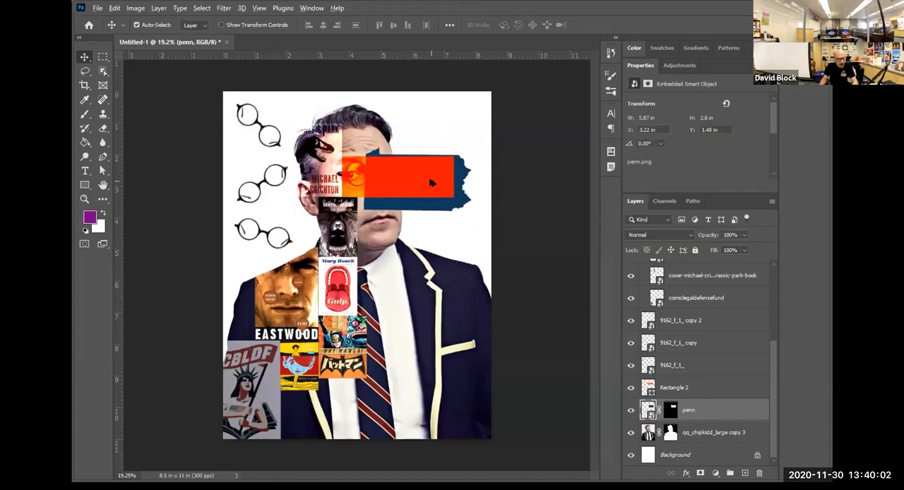
{"action": "scroll", "coordinate": [432, 183], "scroll_direction": "up", "scroll_amount": 12}
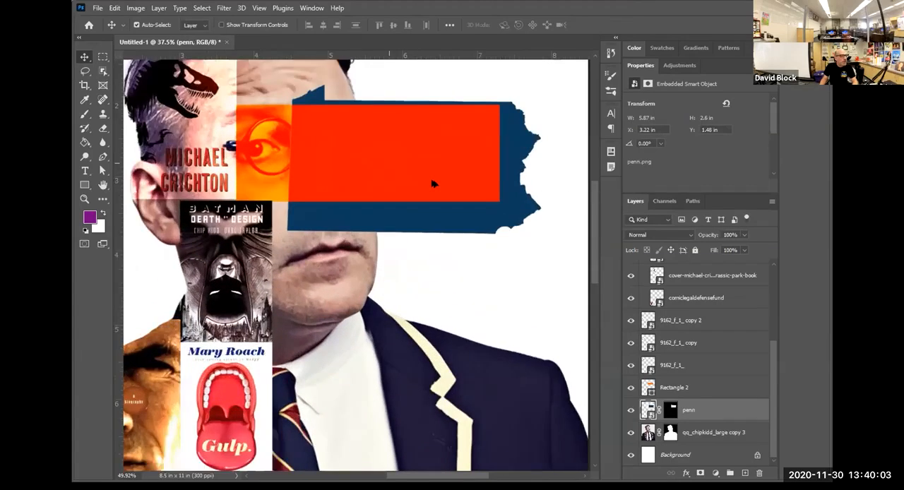
{"action": "left_click_drag", "start_coordinate": [506, 233], "coordinate": [479, 226]}
{"action": "key", "text": "ctrl+t"}
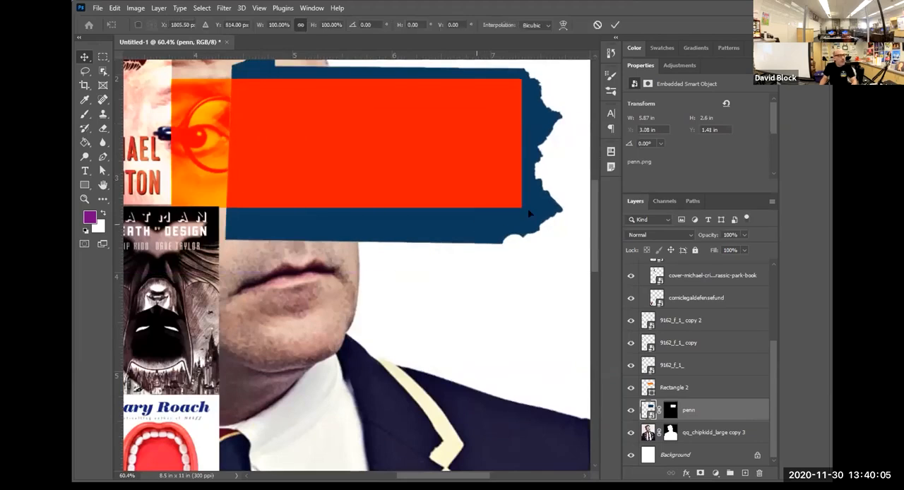
{"action": "left_click_drag", "start_coordinate": [392, 269], "coordinate": [394, 144]}
{"action": "left_click_drag", "start_coordinate": [402, 75], "coordinate": [492, 135]}
{"action": "double_click", "coordinate": [487, 135]}
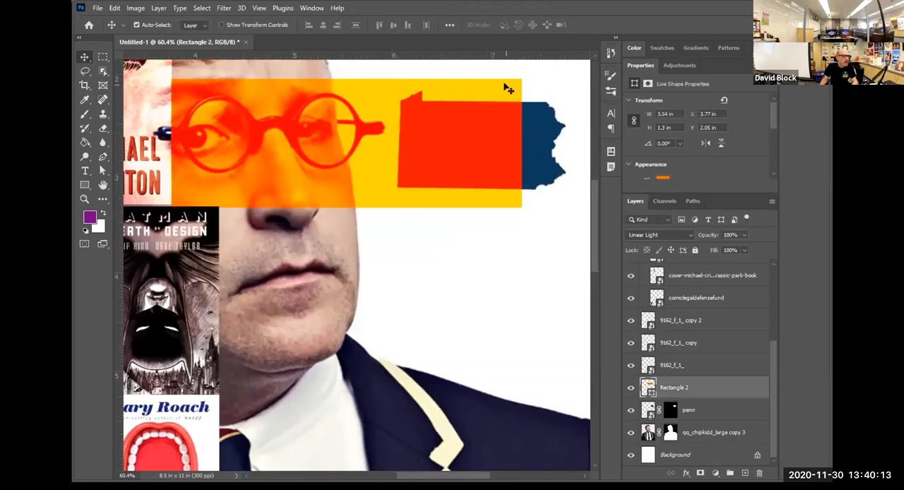
Widen the orange rectangle to about 4.15 in so it covers the whole Pennsylvania shape.
{"action": "key", "text": "ctrl+t"}
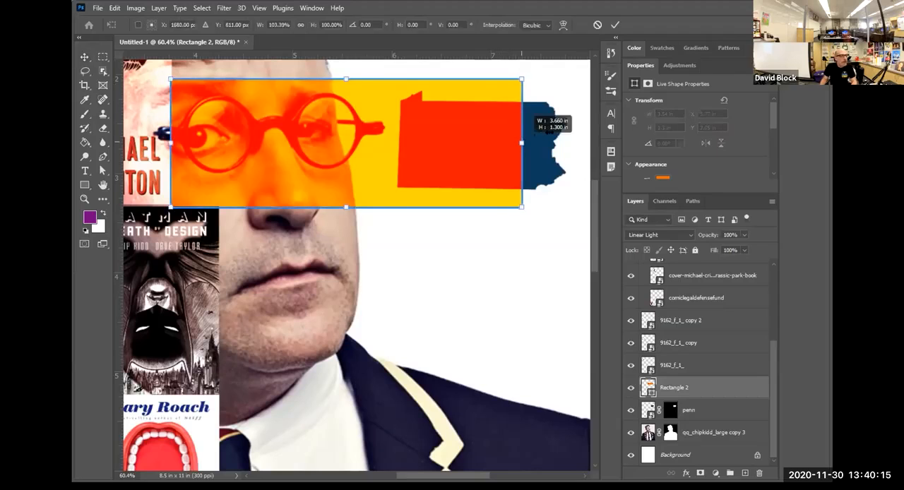
{"action": "left_click_drag", "start_coordinate": [526, 144], "coordinate": [577, 147]}
{"action": "key", "text": "Return"}
{"action": "left_click", "coordinate": [450, 241]}
{"action": "scroll", "coordinate": [449, 241], "scroll_direction": "down", "scroll_amount": 8}
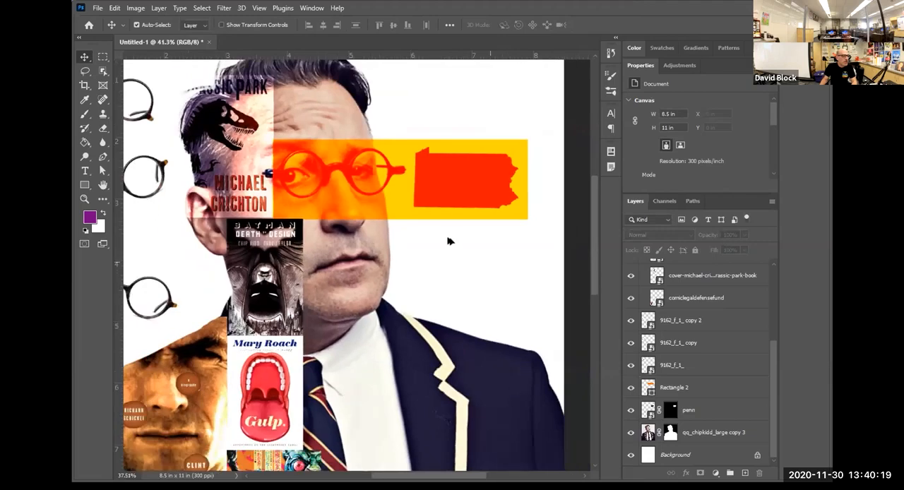
{"action": "left_click", "coordinate": [460, 202]}
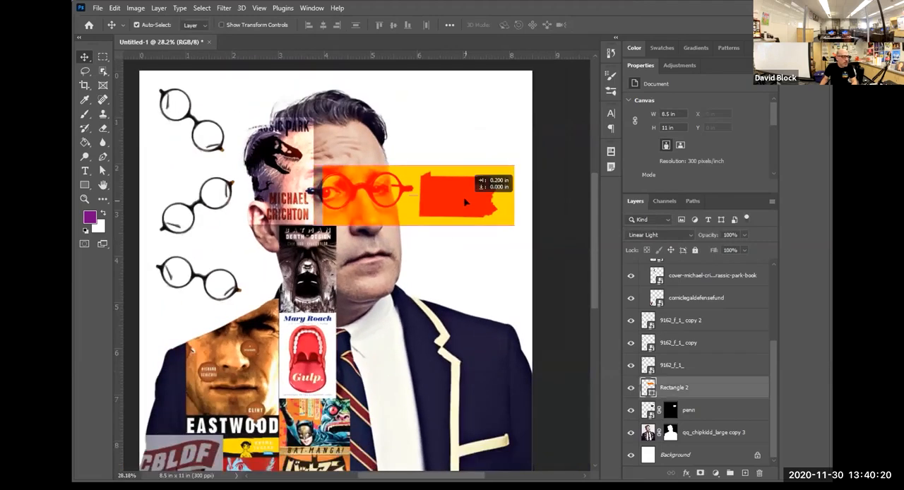
{"action": "left_click", "coordinate": [458, 264]}
{"action": "scroll", "coordinate": [433, 278], "scroll_direction": "down", "scroll_amount": 4}
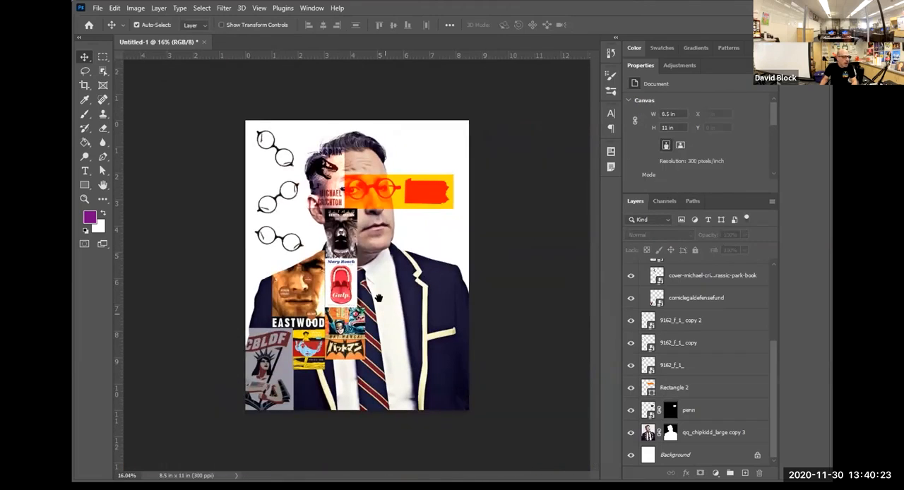
Extend the orange rectangle past the page's right edge, to about 5.46 in wide.
{"action": "left_click", "coordinate": [400, 198]}
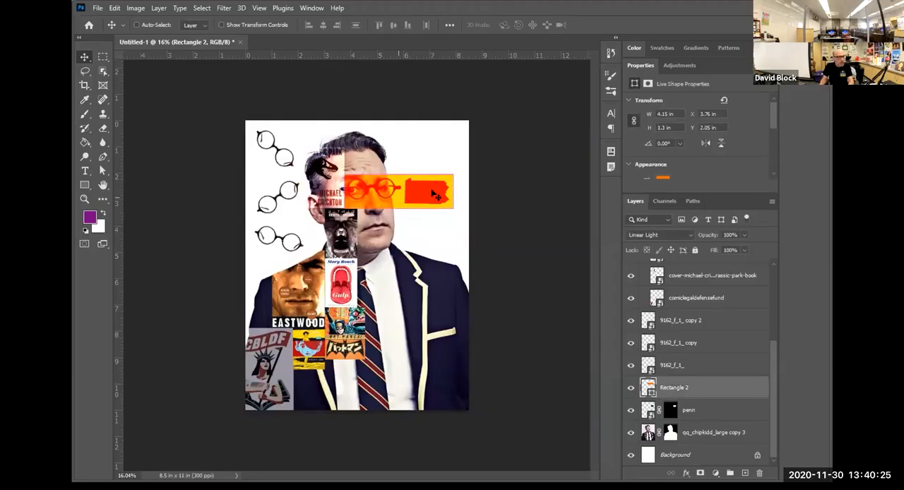
{"action": "key", "text": "ctrl+t"}
{"action": "left_click_drag", "start_coordinate": [453, 192], "coordinate": [498, 201]}
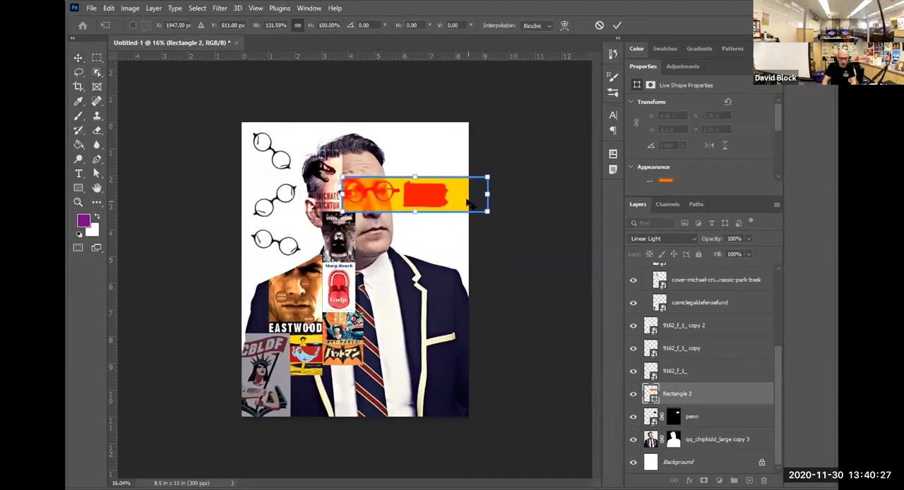
{"action": "key", "text": "Return"}
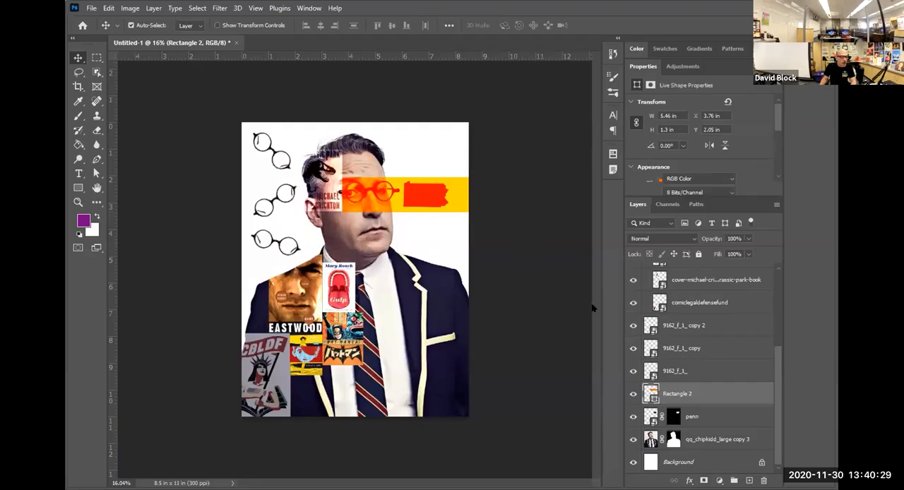
{"action": "left_click", "coordinate": [590, 306]}
Duplicate the orange rectangle and reshape the copy into a vertical band about 1.63 × 6.03 in over the tie, from collar to page bottom.
{"action": "left_click_drag", "start_coordinate": [458, 201], "coordinate": [368, 271]}
{"action": "key", "text": "ctrl+t"}
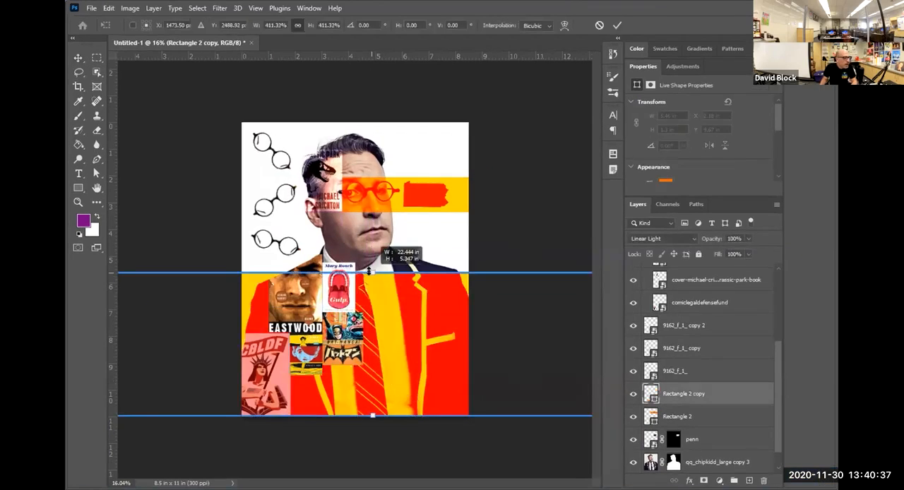
{"action": "key", "text": "ctrl+z"}
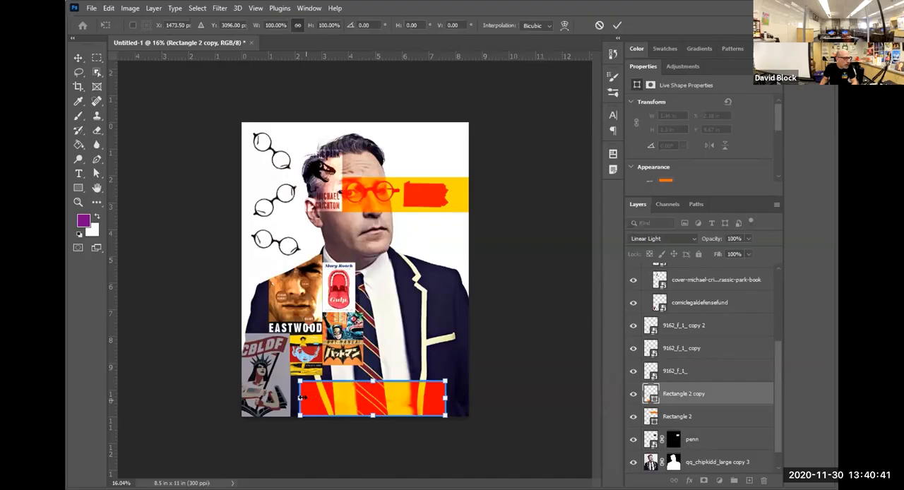
{"action": "left_click_drag", "start_coordinate": [301, 398], "coordinate": [364, 242]}
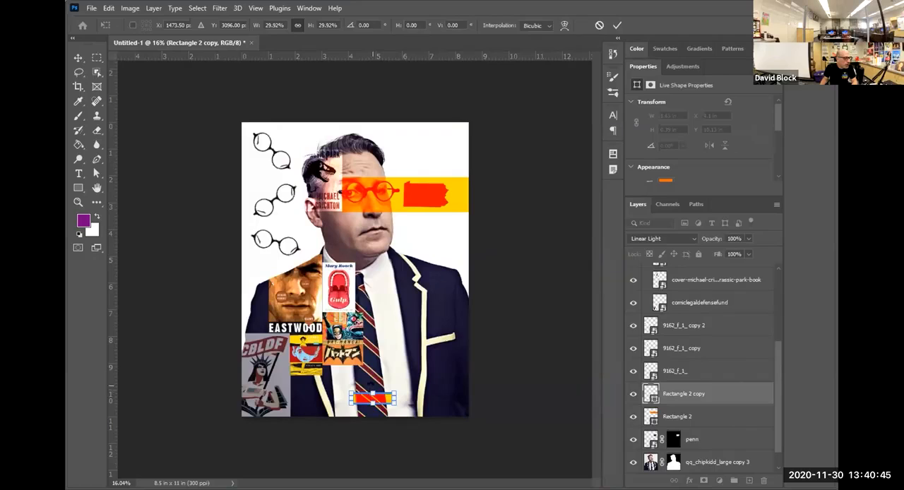
{"action": "mouse_move", "coordinate": [398, 310]}
{"action": "left_mouse_down"}
{"action": "mouse_move", "coordinate": [401, 321]}
{"action": "mouse_move", "coordinate": [375, 301]}
{"action": "mouse_move", "coordinate": [380, 309]}
{"action": "left_mouse_up"}
{"action": "key", "text": "Return"}
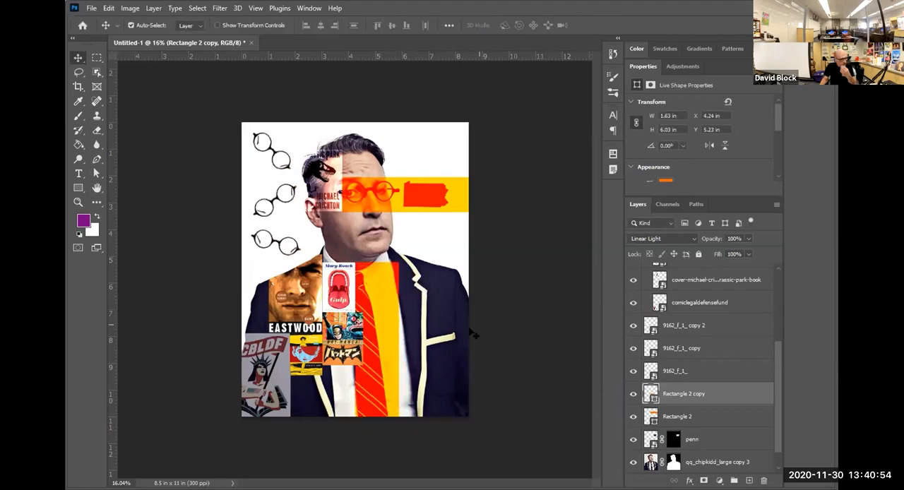
{"action": "left_click", "coordinate": [541, 281]}
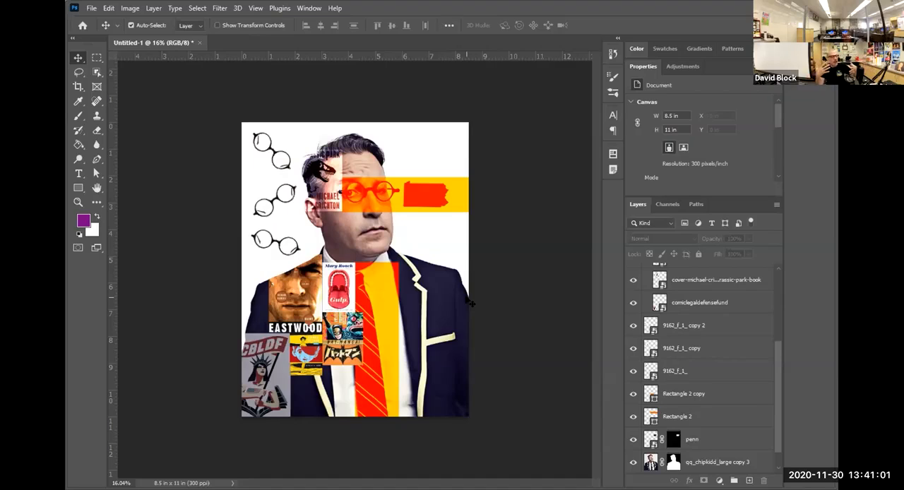
Draw a thin white vertical strip about 0.09 × 6.48 in between the Eastwood and Gulp covers, inside the cover group.
{"action": "left_click", "coordinate": [78, 188]}
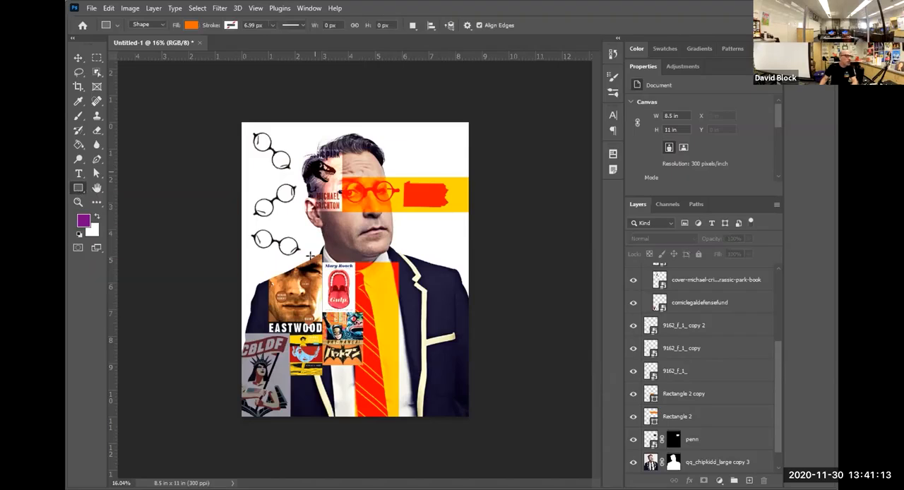
{"action": "scroll", "coordinate": [321, 269], "scroll_direction": "up", "scroll_amount": 3}
{"action": "left_click", "coordinate": [97, 215]}
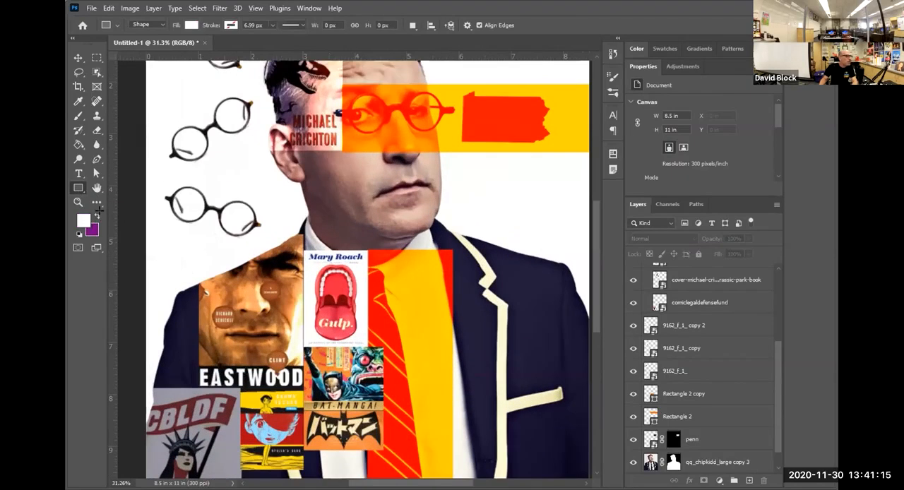
{"action": "left_click_drag", "start_coordinate": [301, 246], "coordinate": [364, 381]}
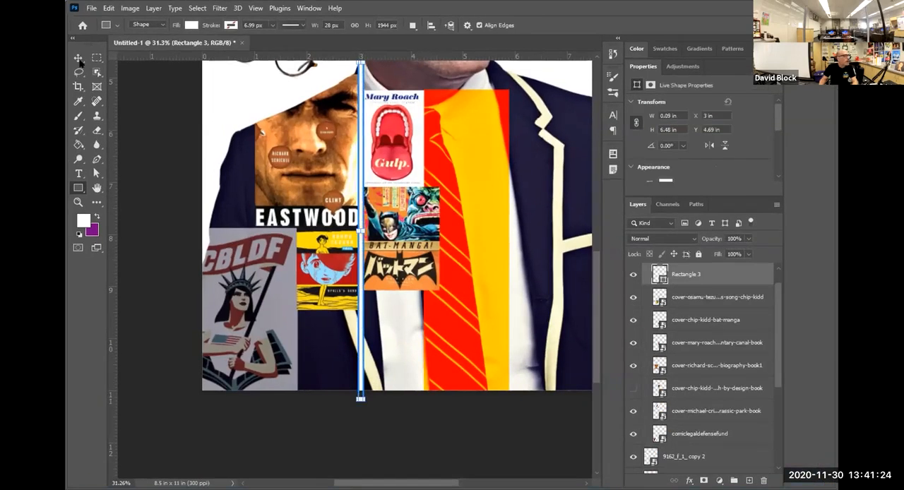
{"action": "left_click", "coordinate": [78, 59]}
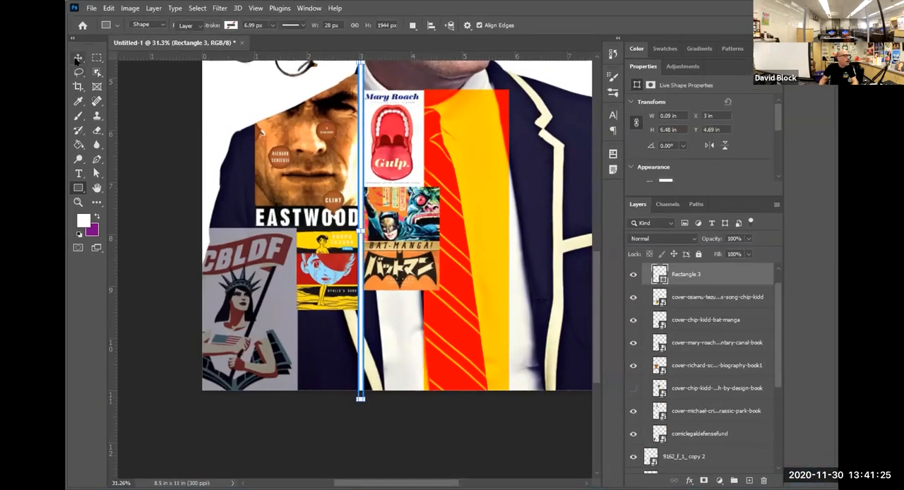
Duplicate the white vertical strip, rotate the copy 90°, and place it horizontally between the Eastwood cover and the covers below it.
{"action": "left_click", "coordinate": [387, 205]}
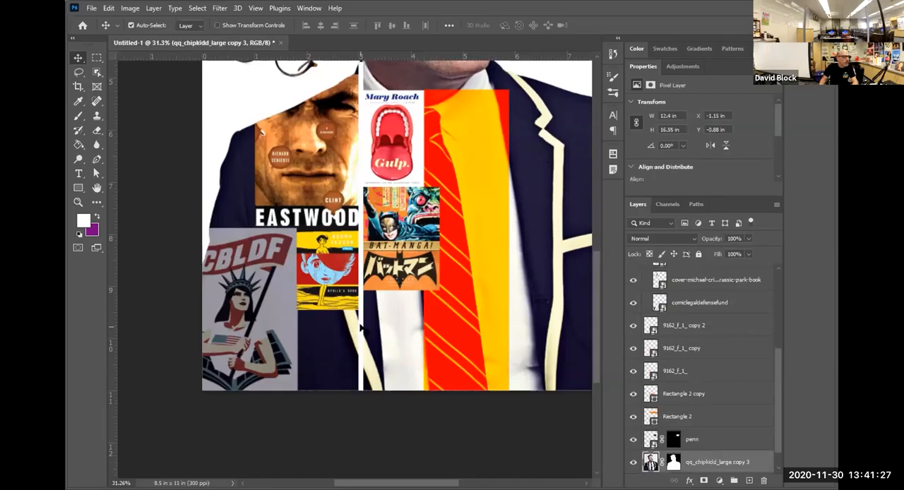
{"action": "left_click_drag", "start_coordinate": [362, 327], "coordinate": [325, 327]}
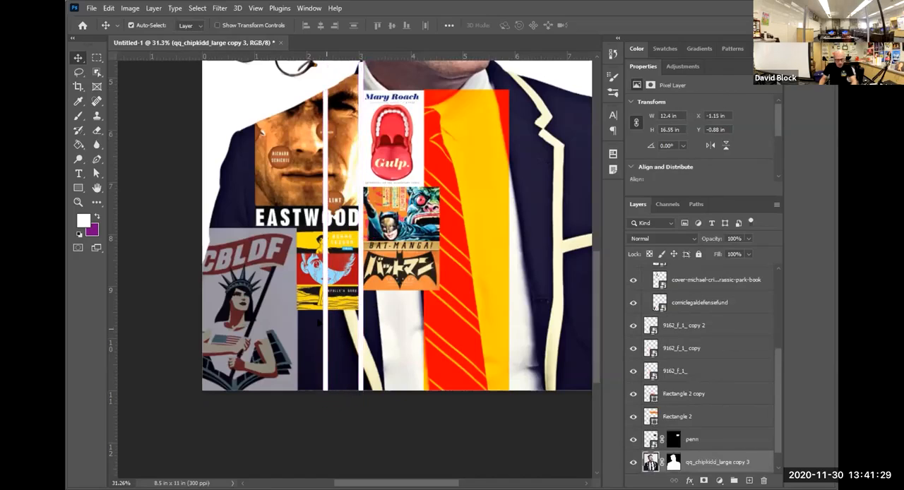
{"action": "key", "text": "ctrl+t"}
{"action": "left_click_drag", "start_coordinate": [351, 234], "coordinate": [355, 351]}
{"action": "left_click_drag", "start_coordinate": [380, 235], "coordinate": [244, 229]}
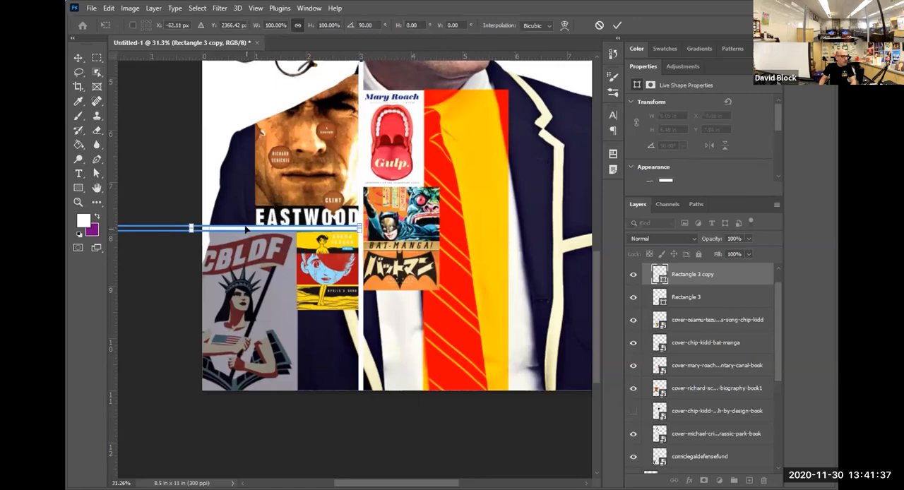
{"action": "key", "text": "Return"}
Switch to Google Docs and examine the sample portrait collages, along with the biographical facts and quotes in the Chip Kidd - Information document.
{"action": "scroll", "coordinate": [357, 282], "scroll_direction": "down", "scroll_amount": 1}
{"action": "scroll", "coordinate": [353, 279], "scroll_direction": "down", "scroll_amount": 2}
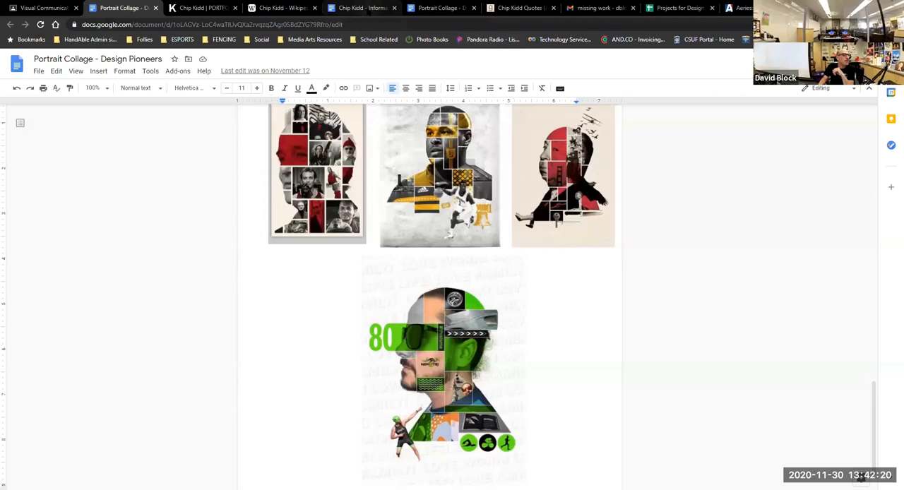
{"action": "left_click", "coordinate": [364, 8]}
{"action": "left_click", "coordinate": [530, 399]}
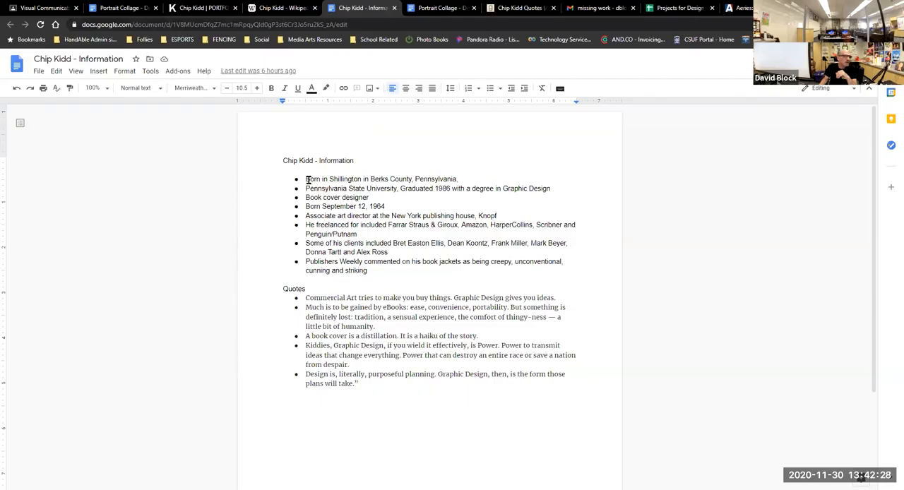
{"action": "left_click_drag", "start_coordinate": [307, 178], "coordinate": [458, 181]}
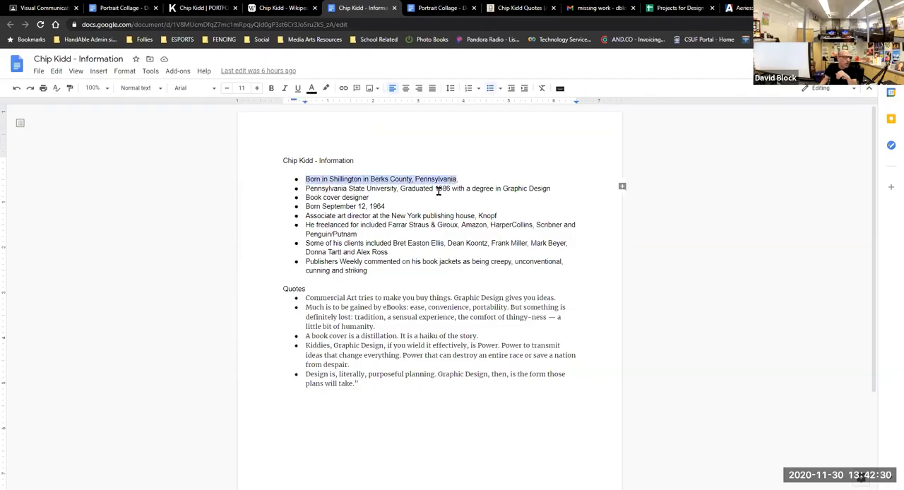
{"action": "double_click", "coordinate": [371, 188]}
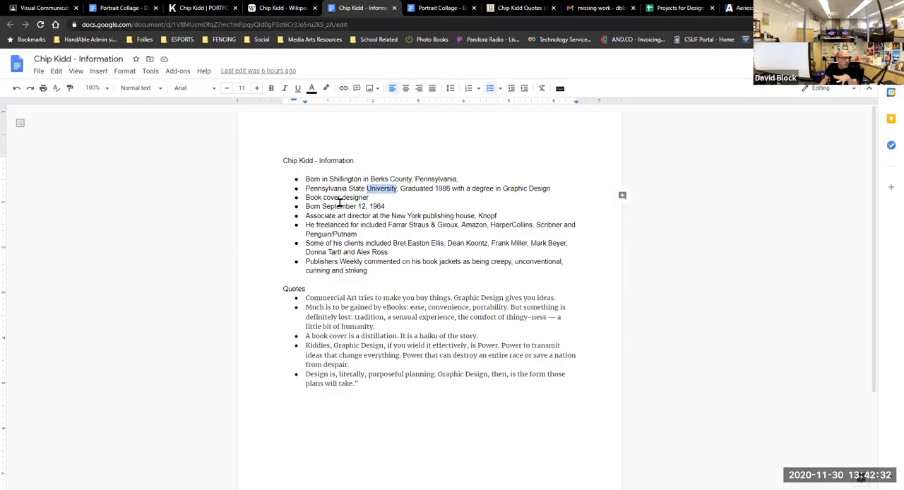
{"action": "left_click_drag", "start_coordinate": [309, 214], "coordinate": [460, 263]}
{"action": "left_click", "coordinate": [416, 279]}
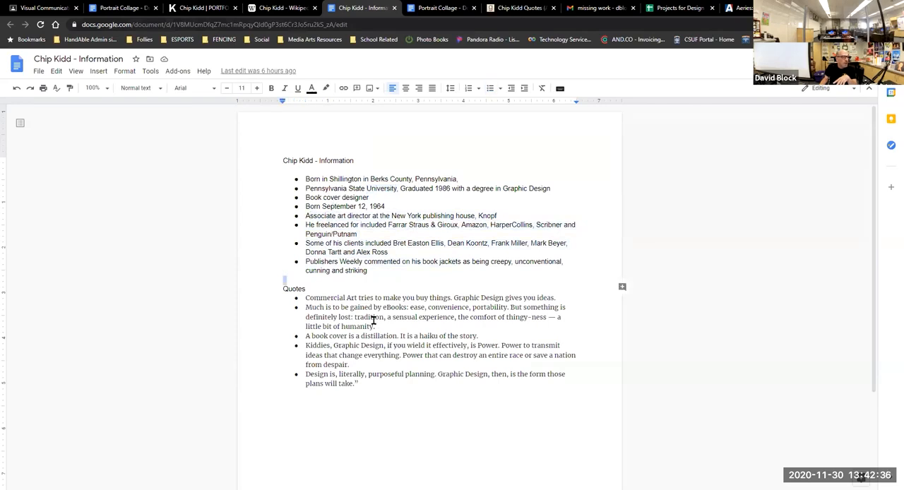
{"action": "left_click_drag", "start_coordinate": [309, 298], "coordinate": [396, 373]}
{"action": "left_click", "coordinate": [393, 381]}
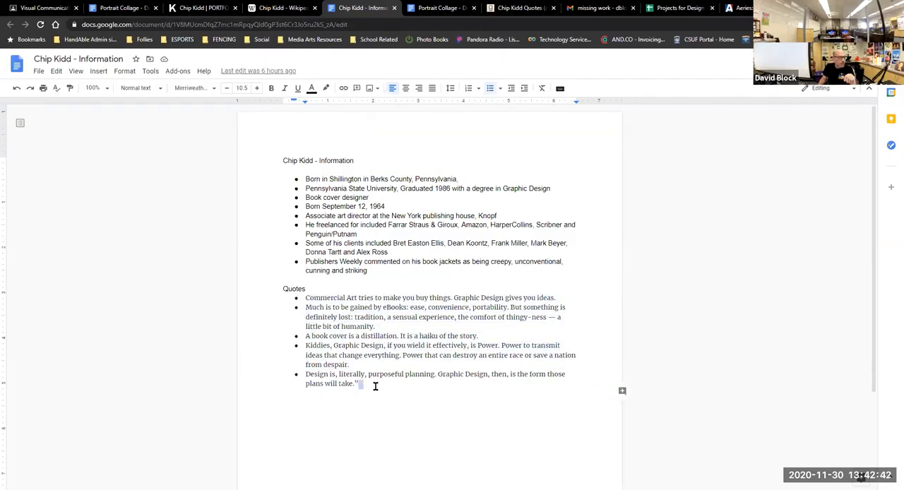
{"action": "left_click_drag", "start_coordinate": [344, 356], "coordinate": [313, 305]}
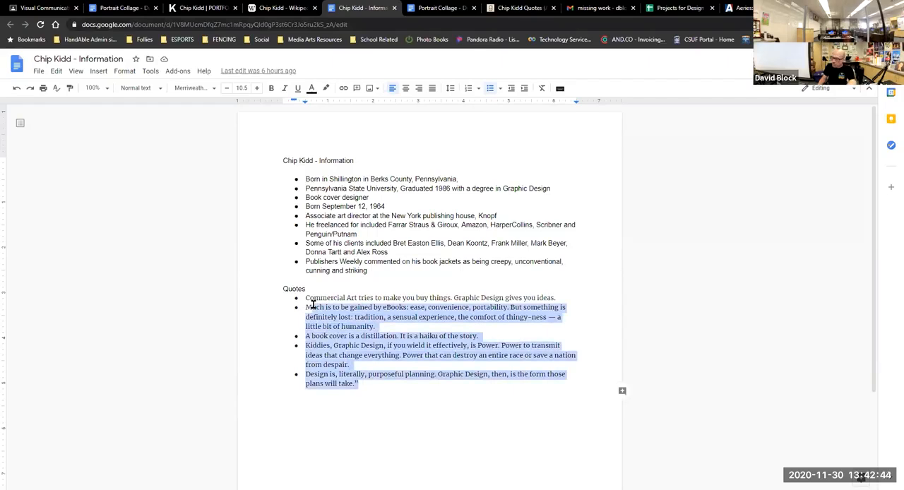
{"action": "left_click", "coordinate": [327, 327]}
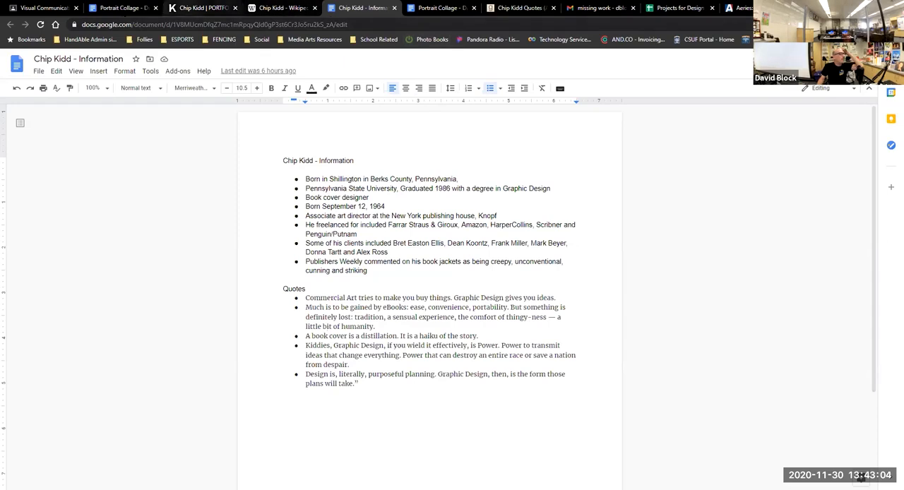
Review the Portrait Collage - Design Pioneers examples and instructions, and recheck the birth year and career facts in the Chip Kidd notes.
{"action": "left_click", "coordinate": [119, 9]}
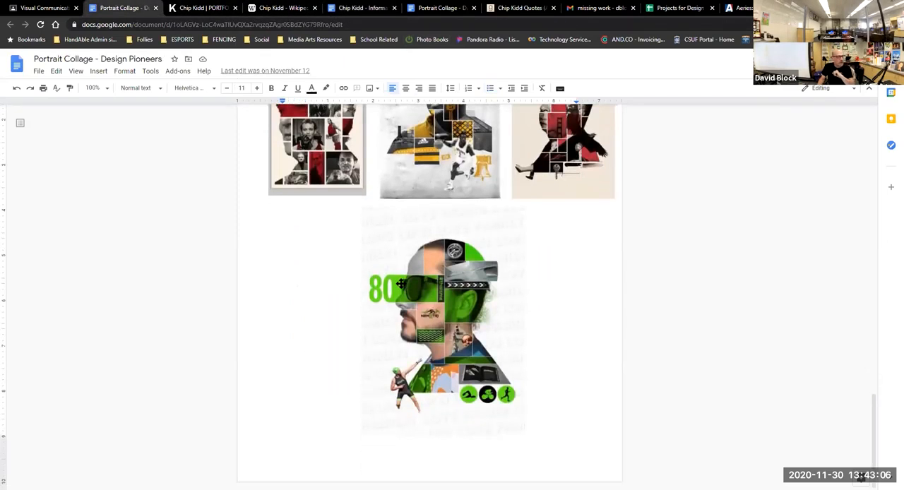
{"action": "left_click", "coordinate": [436, 8]}
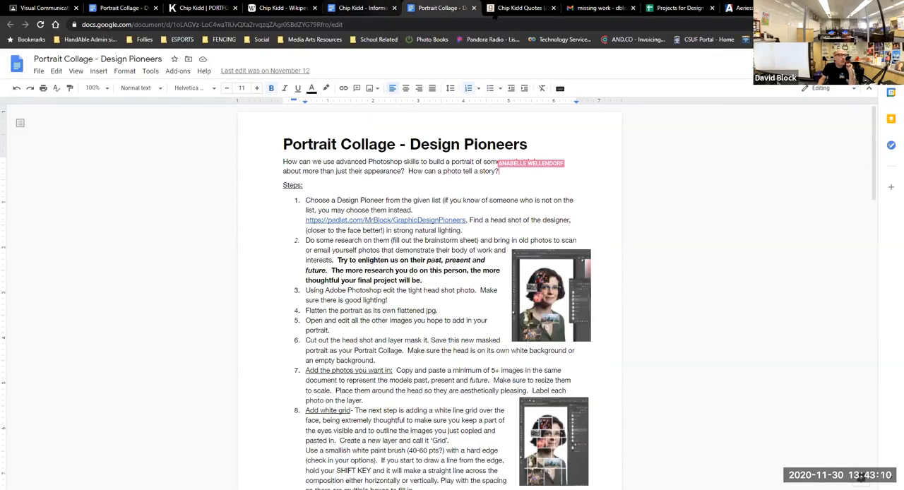
{"action": "left_click", "coordinate": [361, 8]}
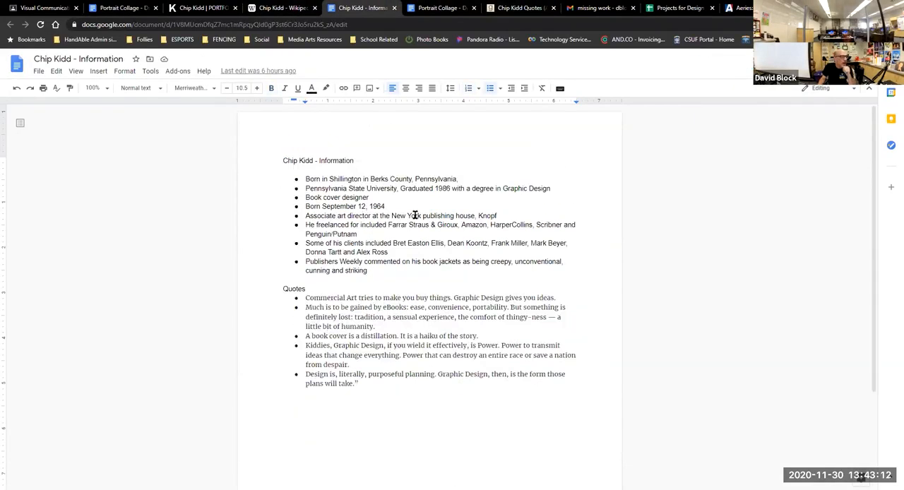
{"action": "left_click_drag", "start_coordinate": [386, 205], "coordinate": [371, 205]}
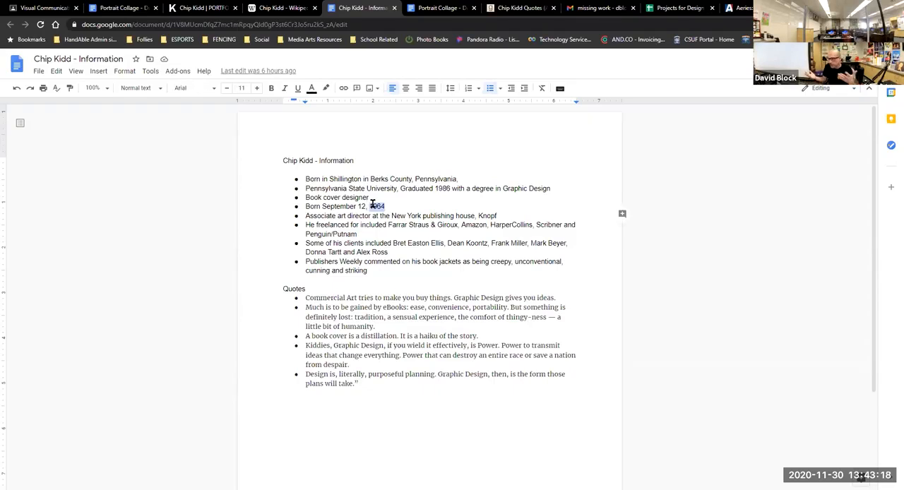
{"action": "left_click", "coordinate": [375, 263]}
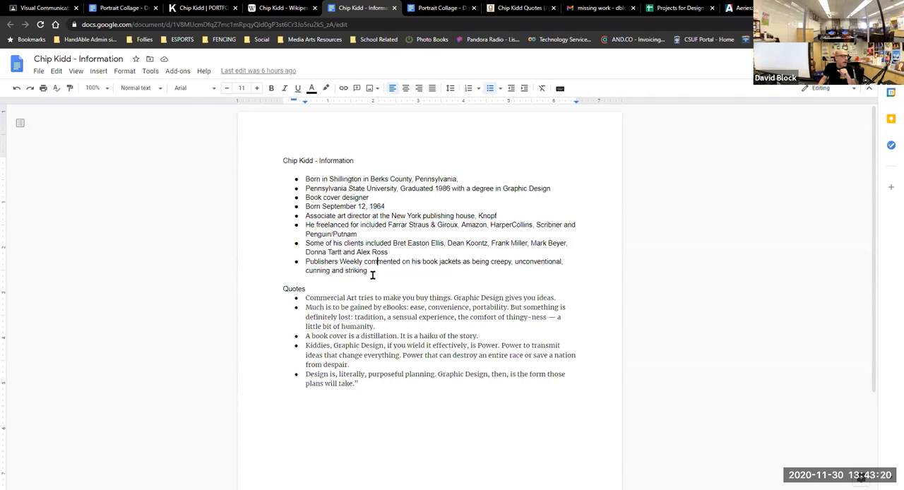